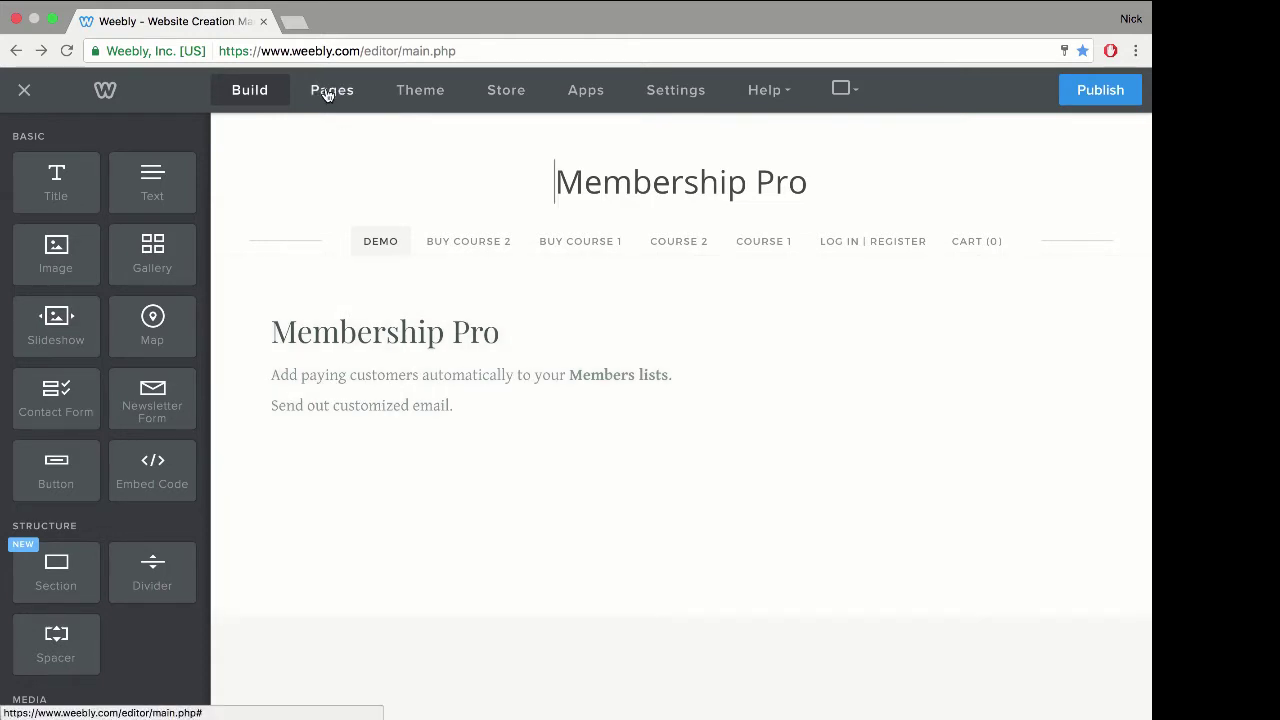
Step: Confirm that the course 2 page is visible only to course 2 - group
click(328, 92)
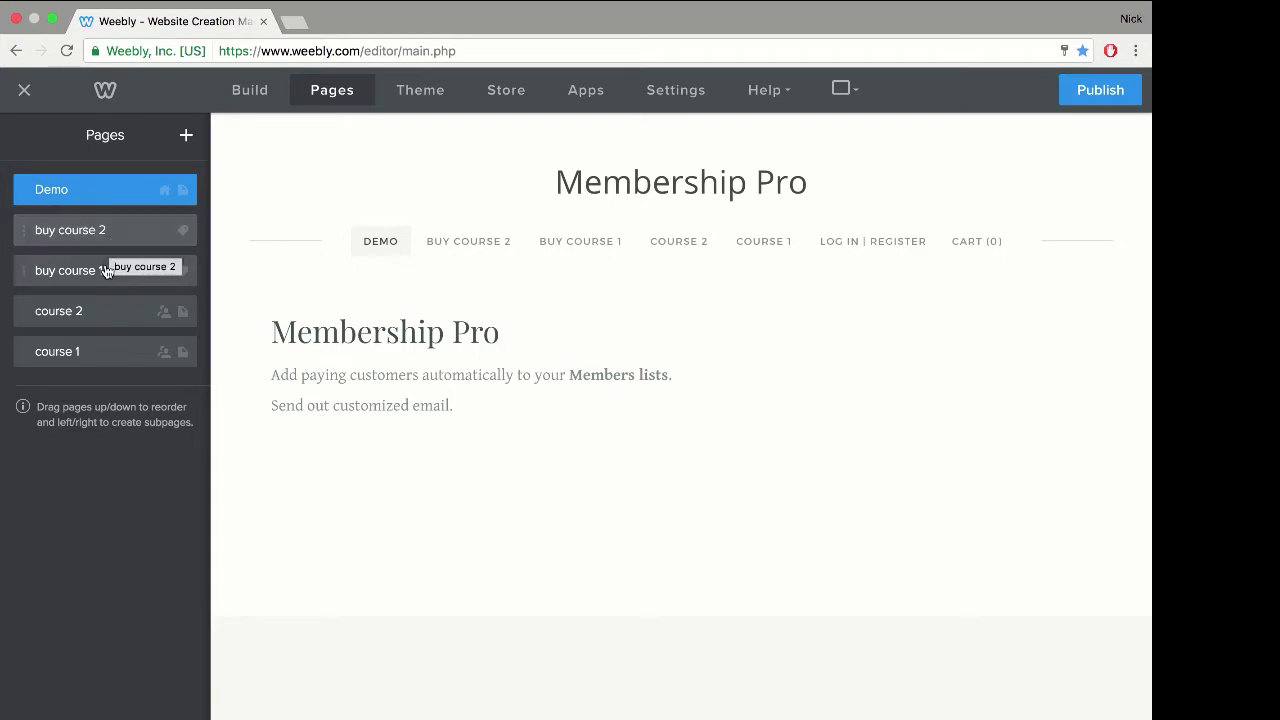
click(81, 319)
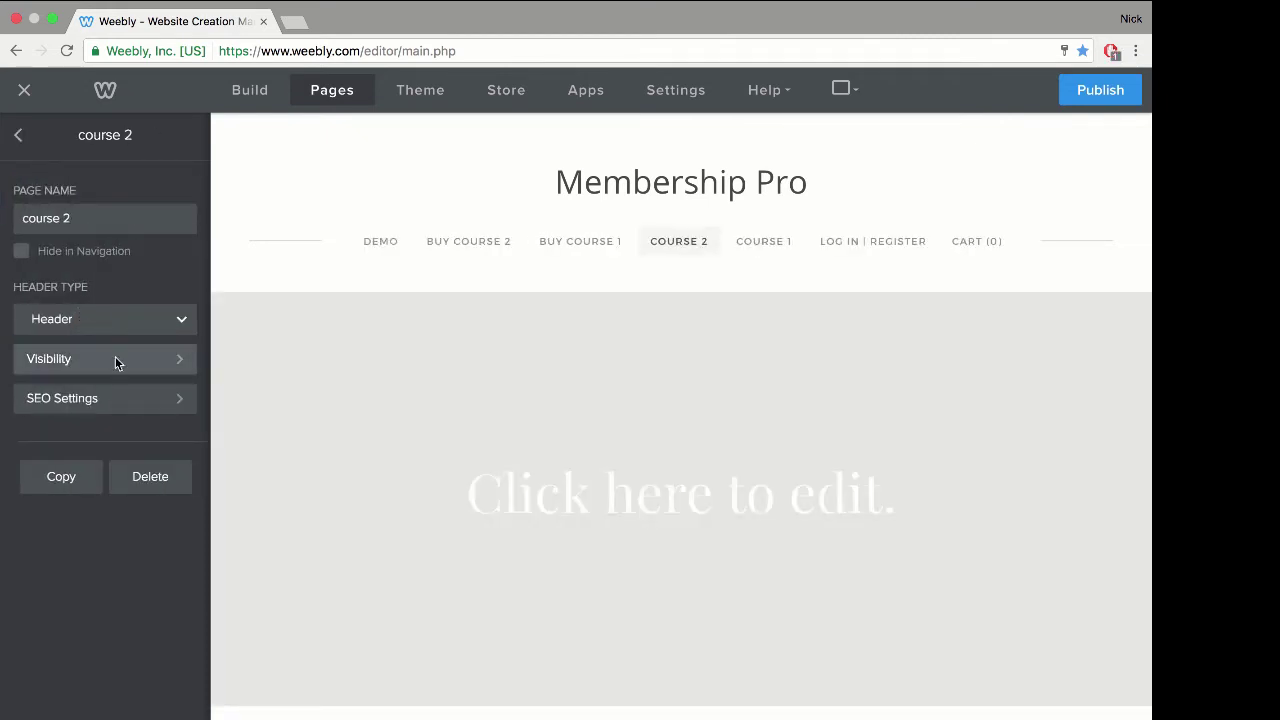
click(115, 357)
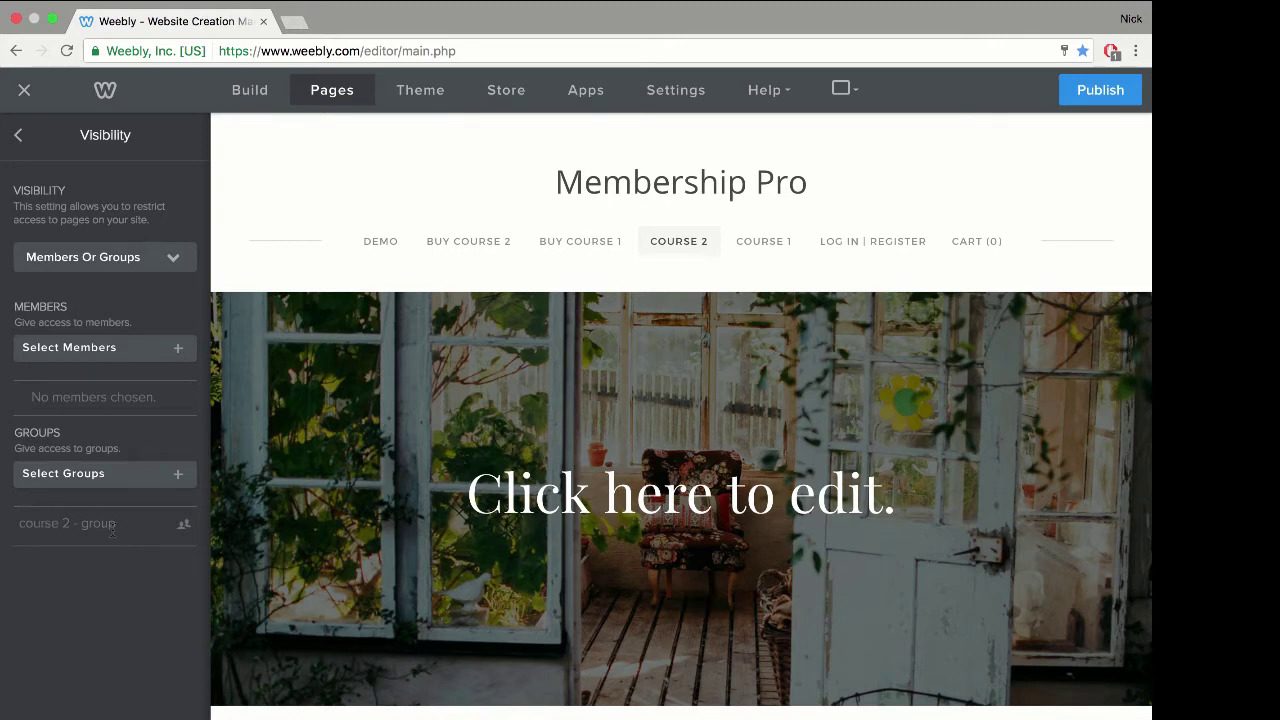
click(18, 134)
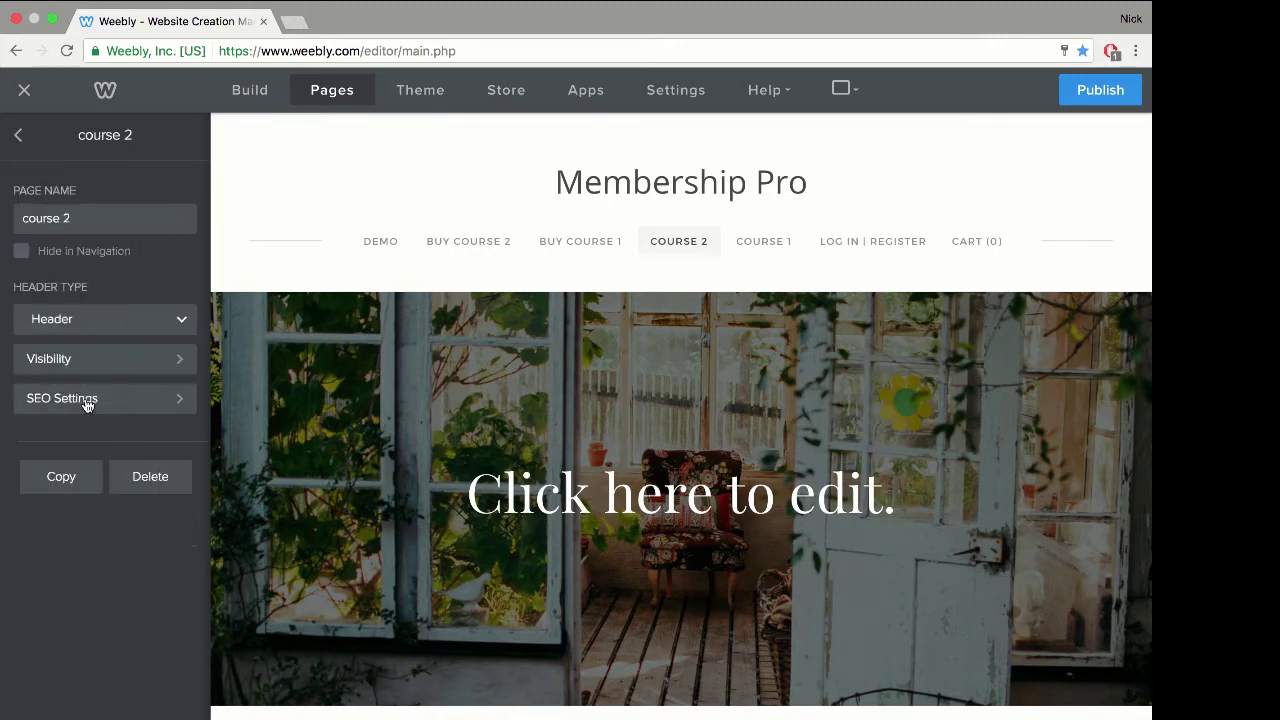
Step: Open the course 1 page's settings and its access restrictions
click(18, 134)
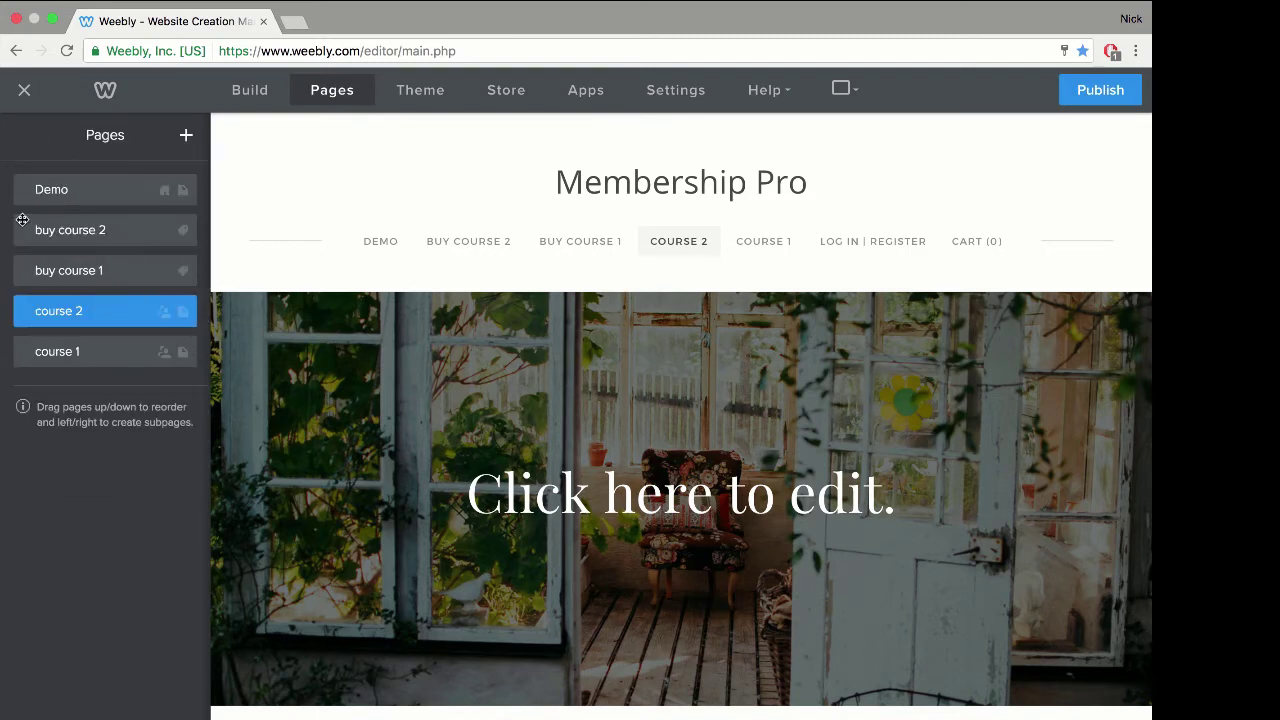
click(80, 366)
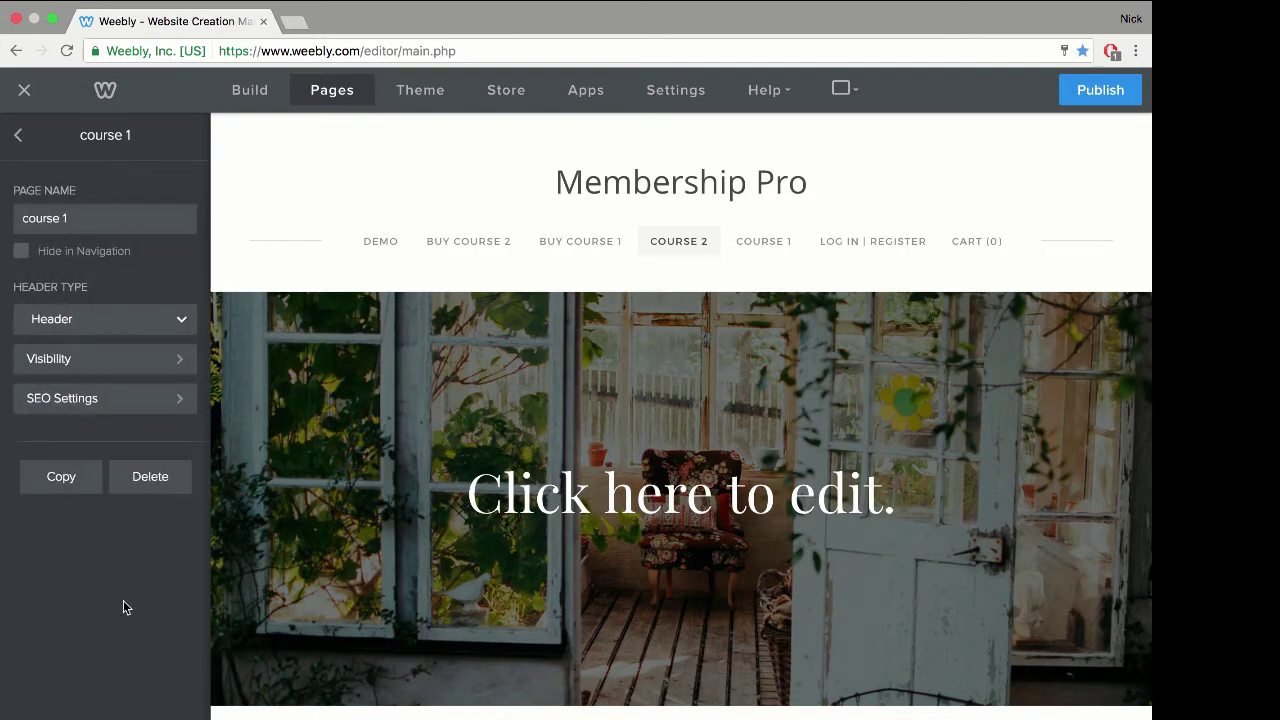
click(91, 357)
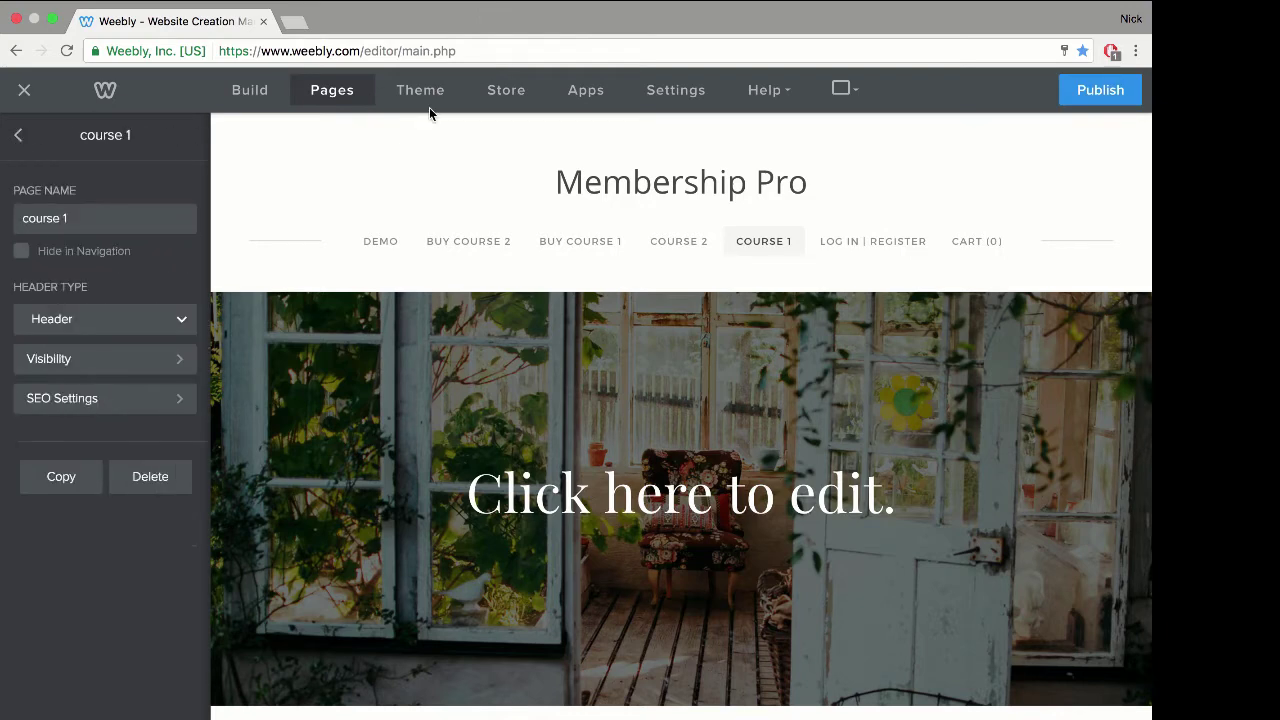
Step: Open Membership Pro's settings from My Apps and scroll down to the Assign Groups section
click(668, 86)
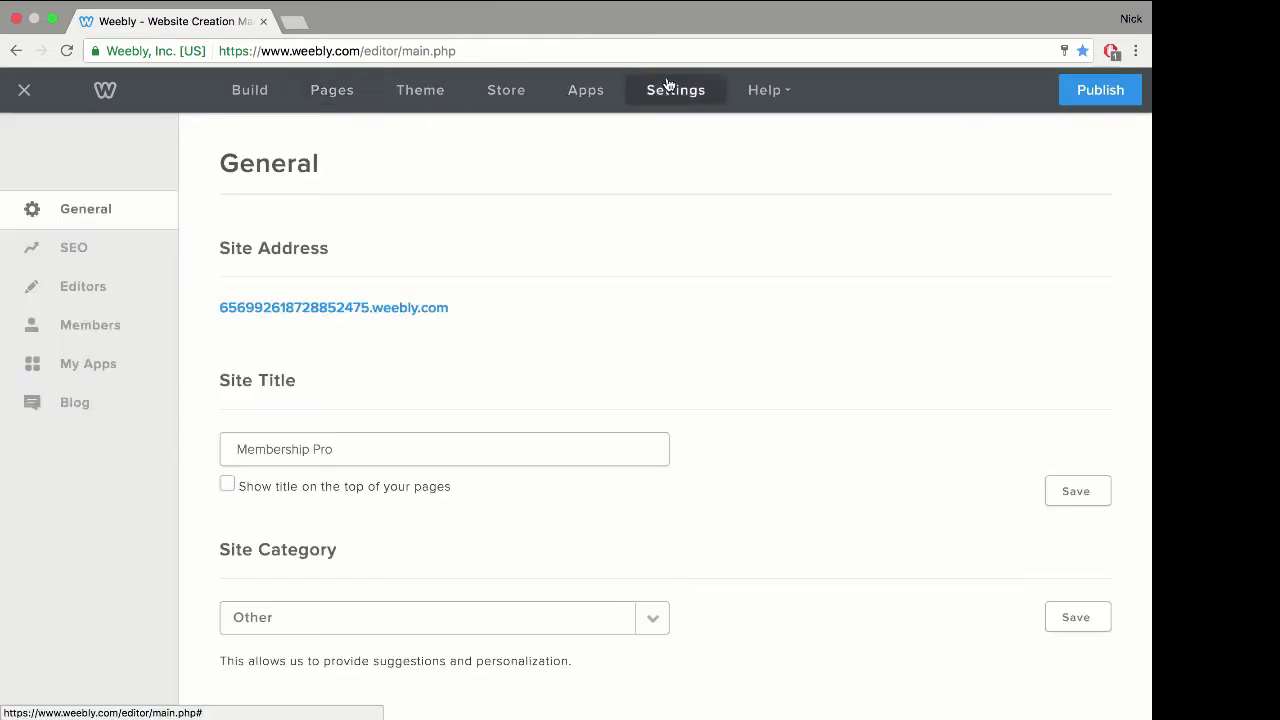
click(105, 368)
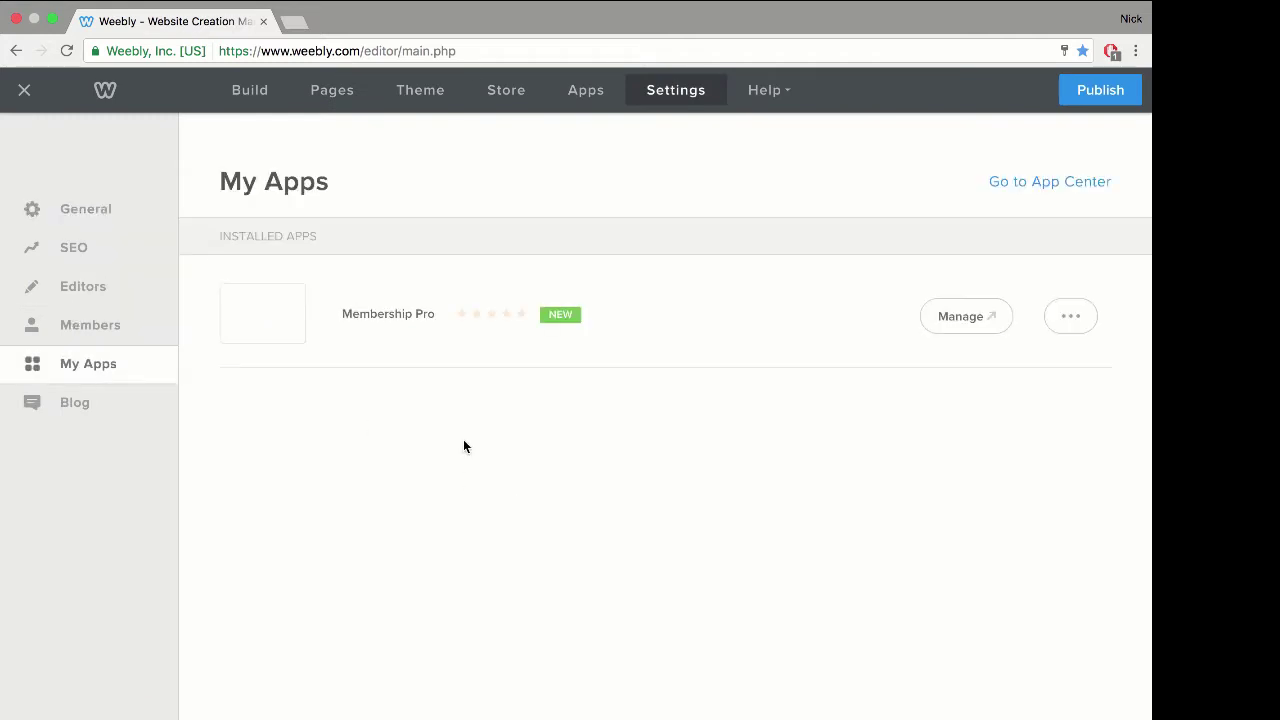
click(947, 327)
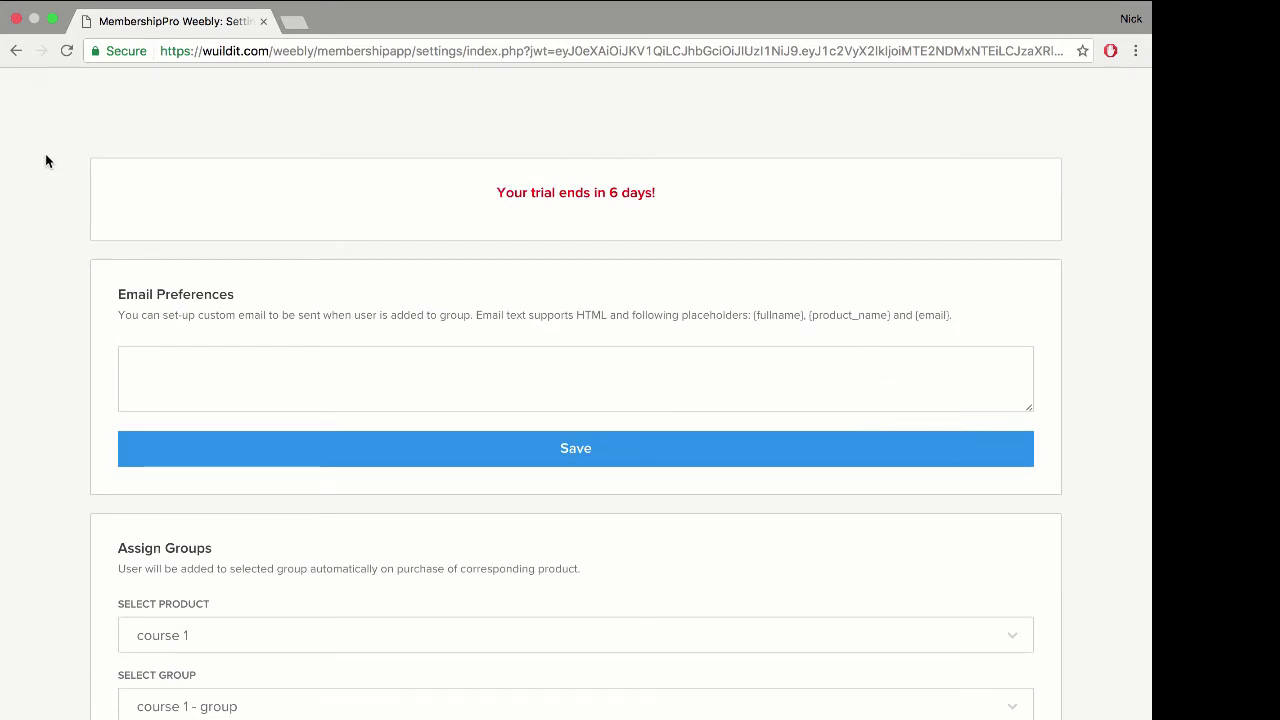
scroll(45, 161, down, 3)
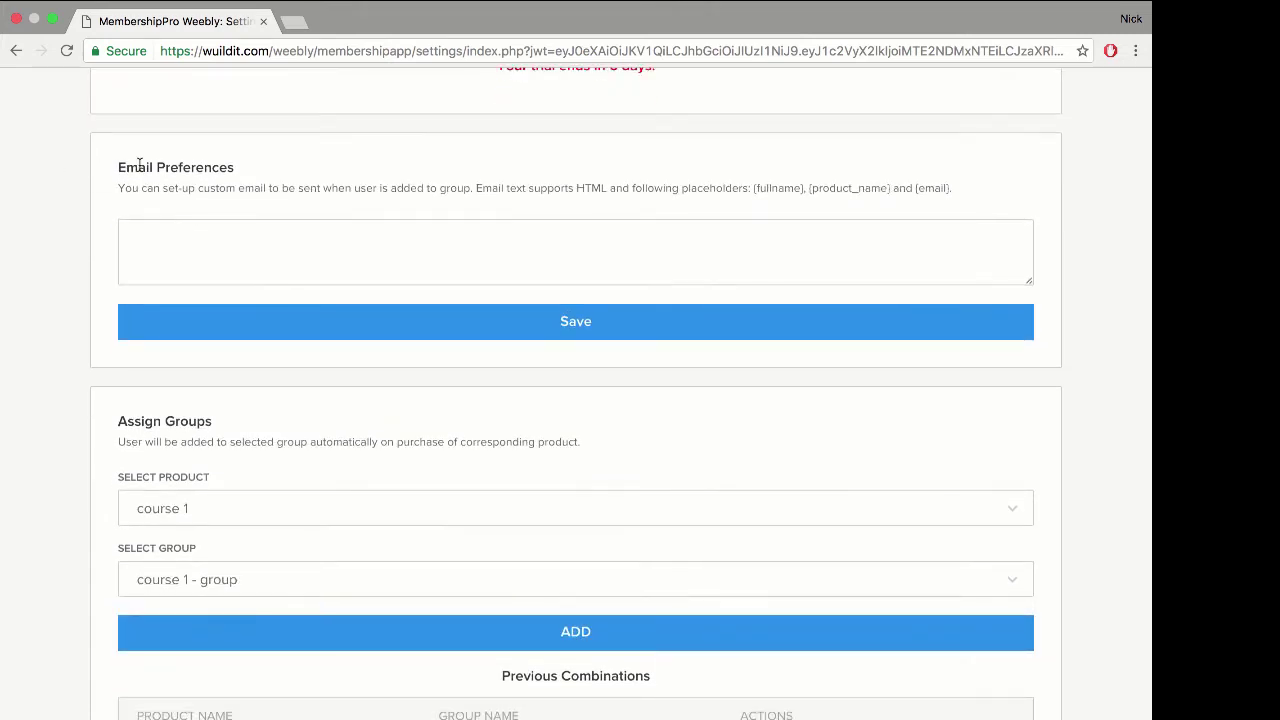
scroll(59, 203, down, 5)
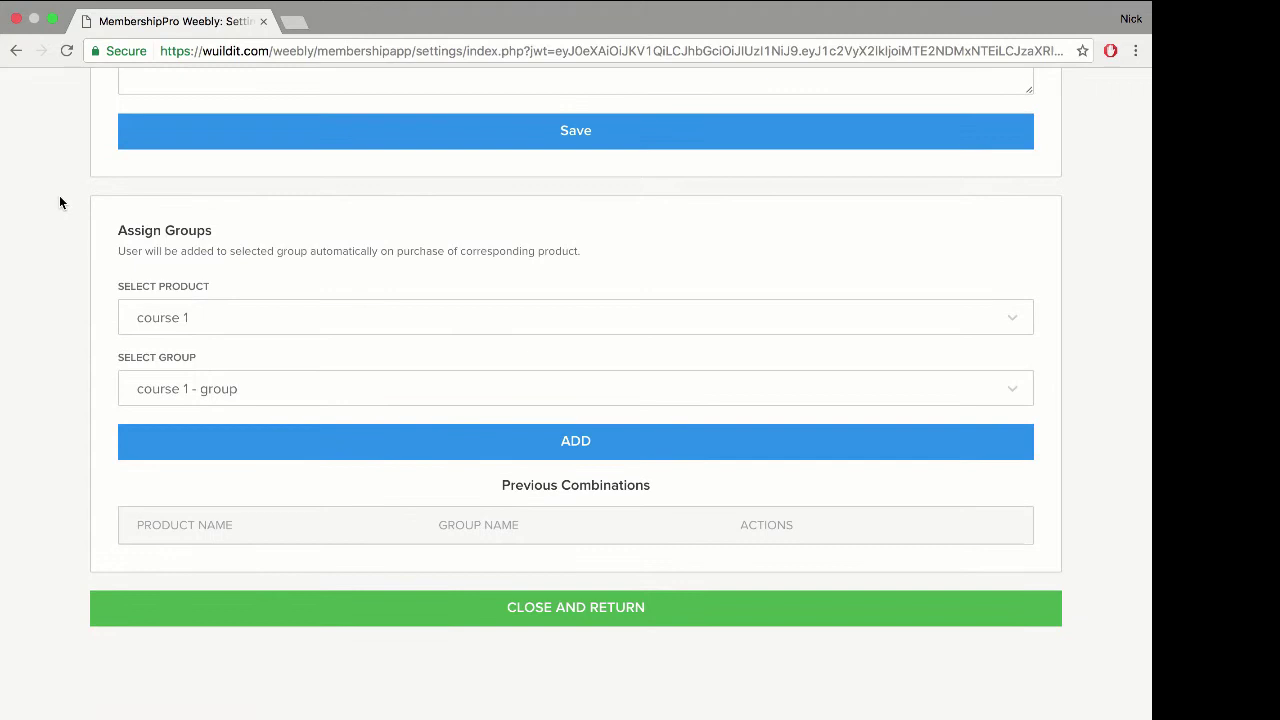
scroll(59, 203, down, 1)
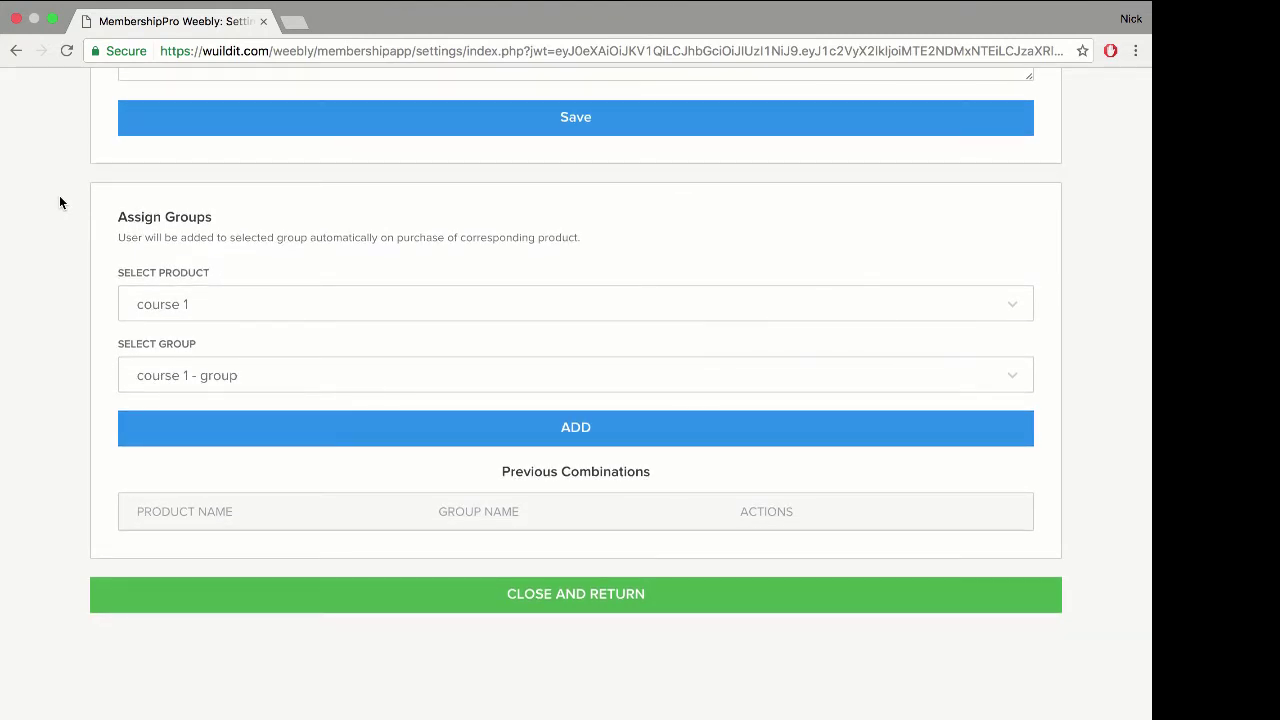
Step: Assign product course 1 to course 1 - group, re-adding the combination once
click(213, 304)
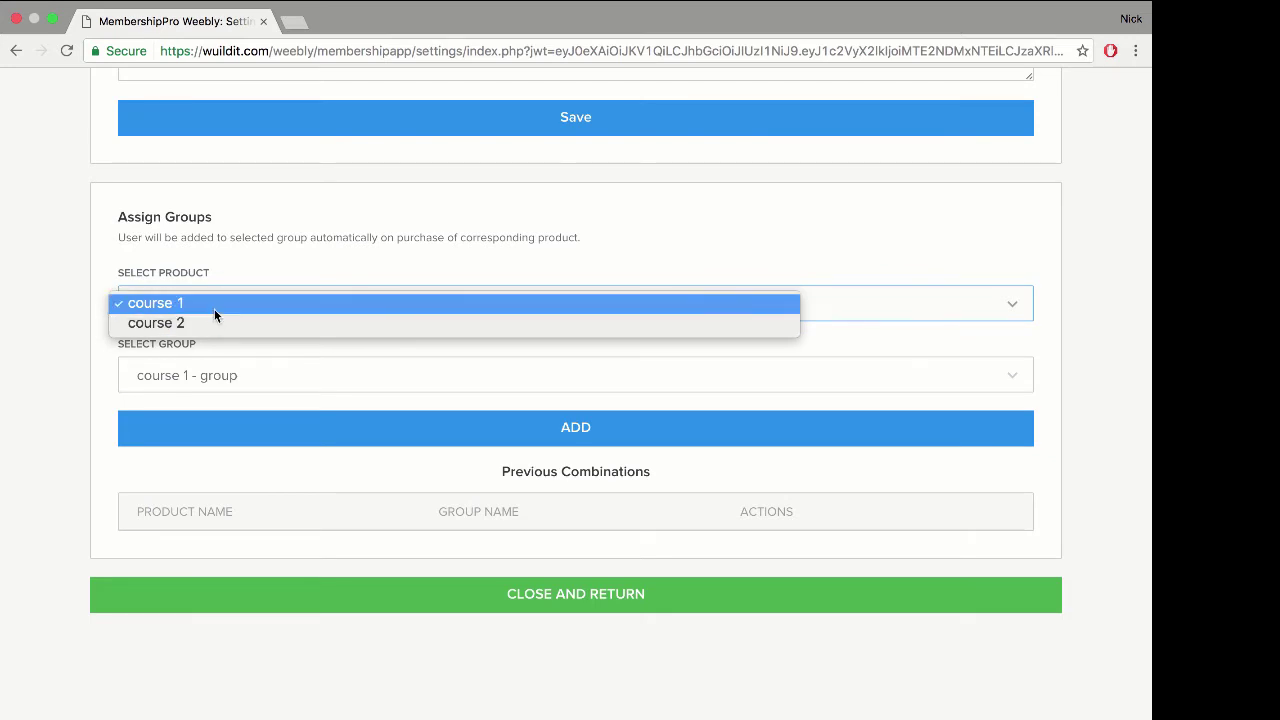
click(51, 244)
click(280, 378)
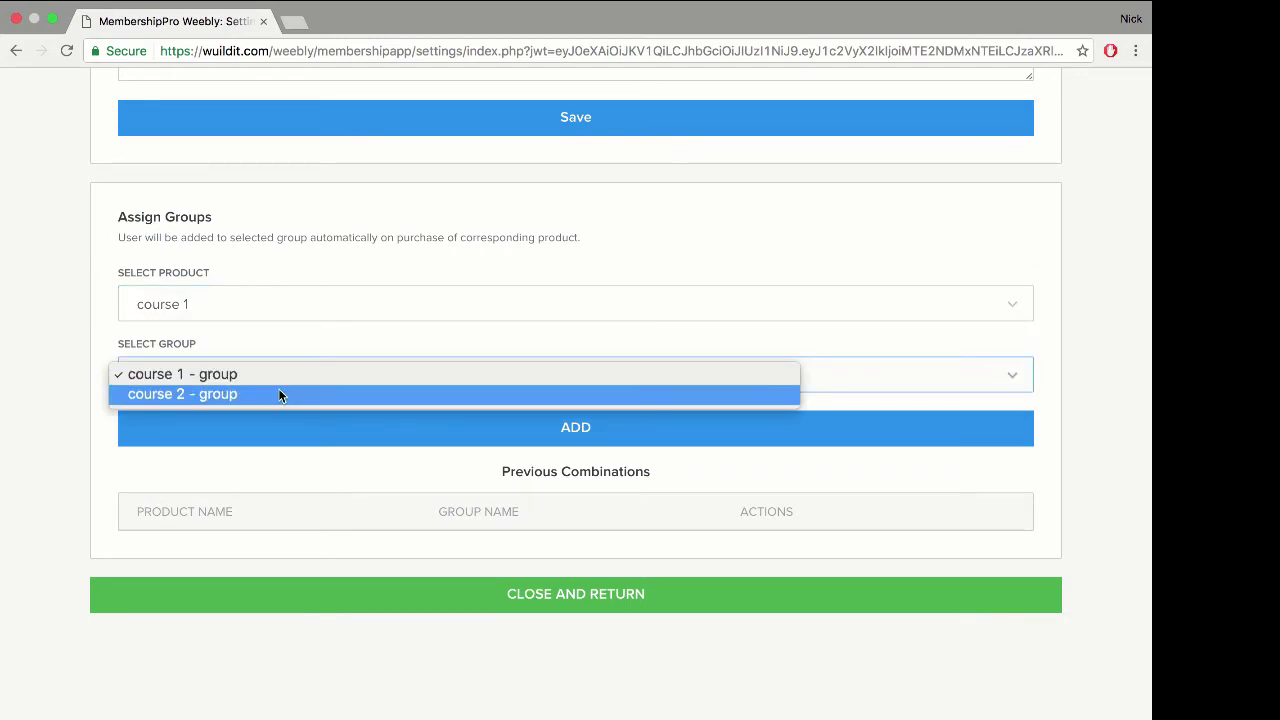
click(60, 260)
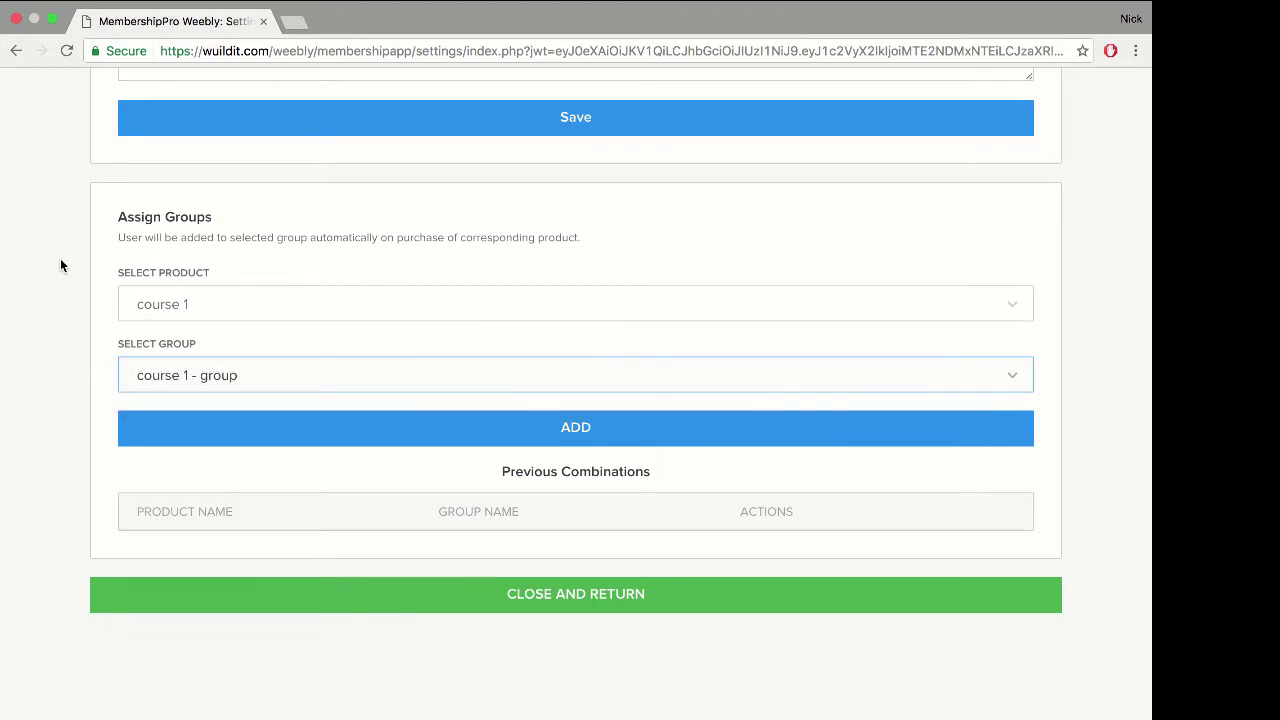
click(594, 427)
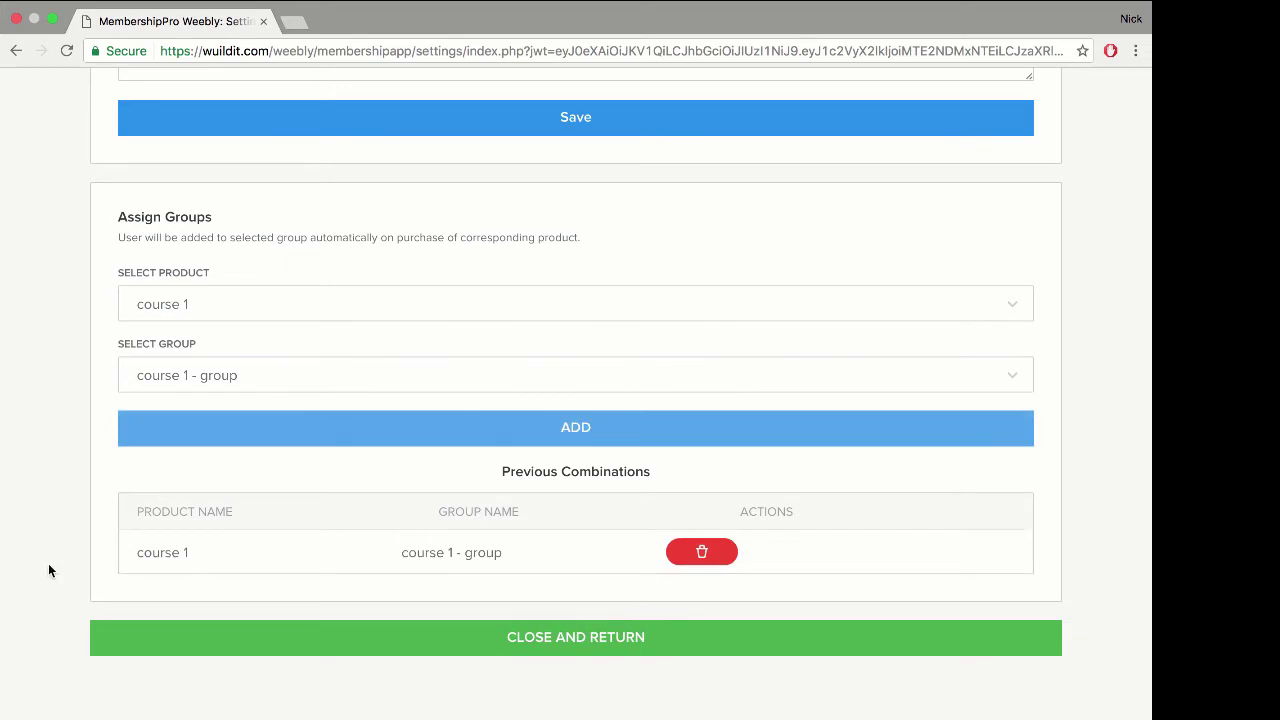
click(713, 556)
click(596, 433)
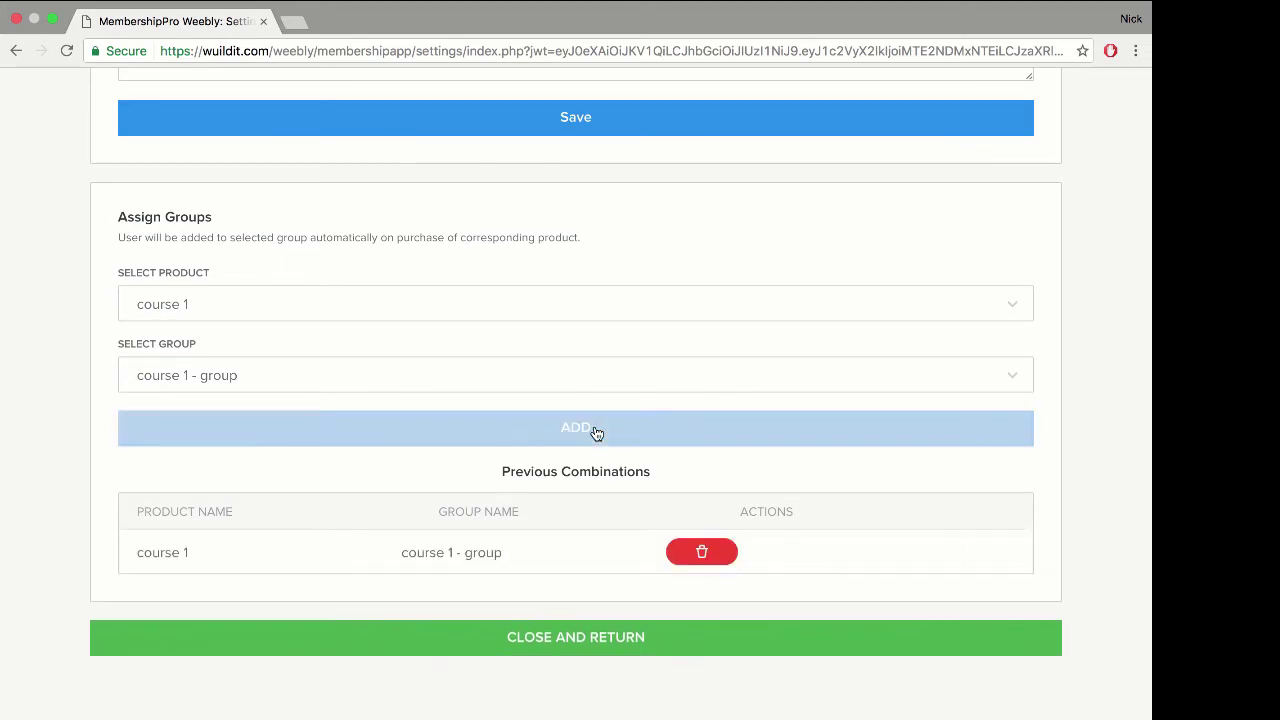
Step: Assign product course 2 to course 2 - group and close Membership Pro
click(183, 296)
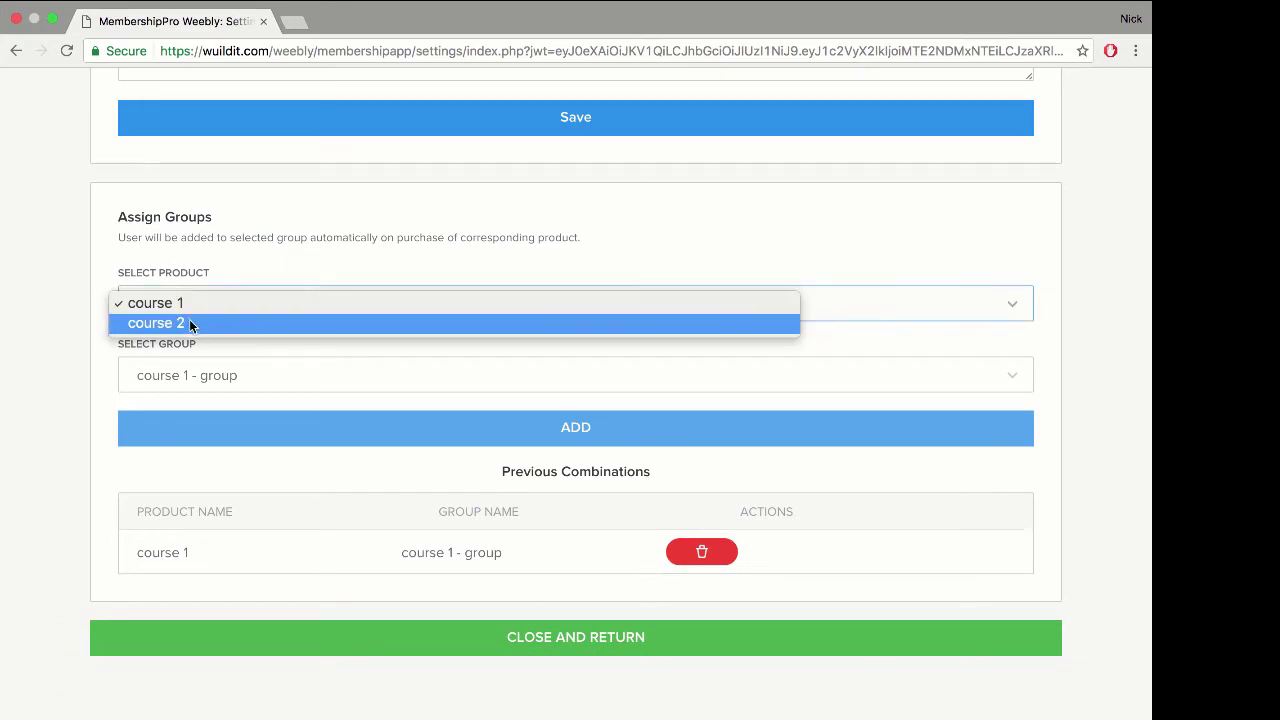
key(Escape)
click(227, 366)
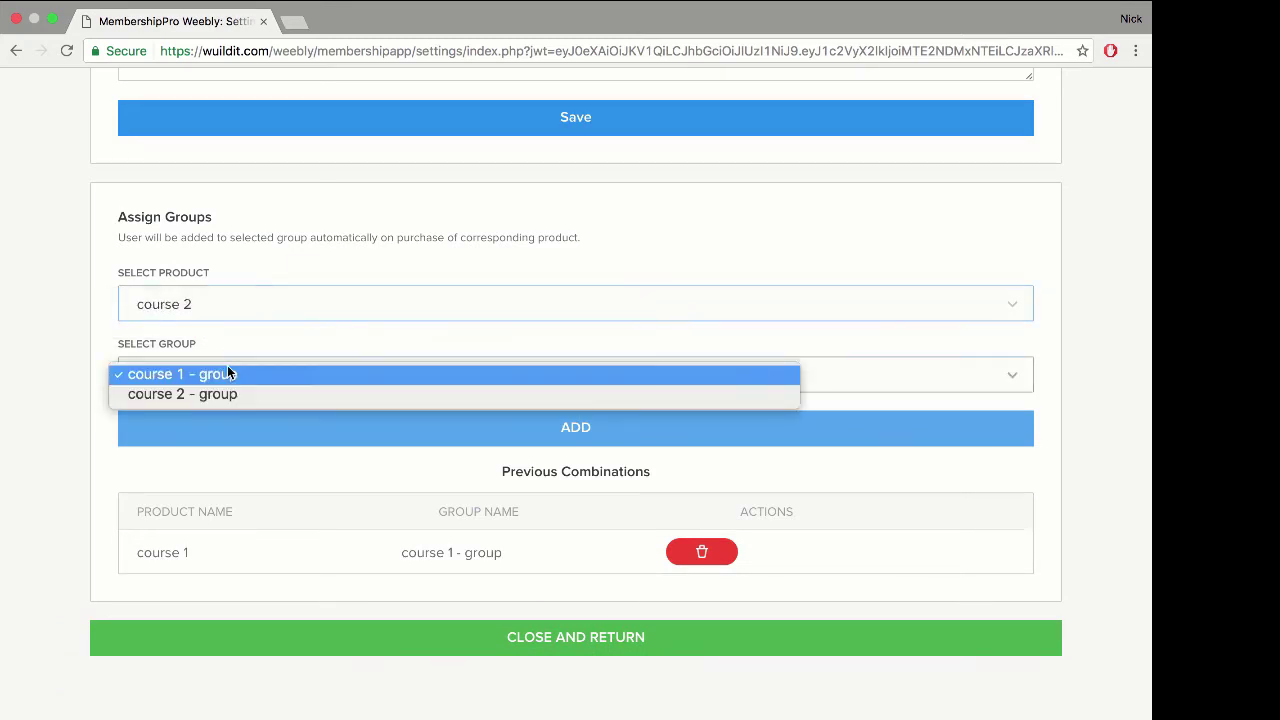
click(225, 395)
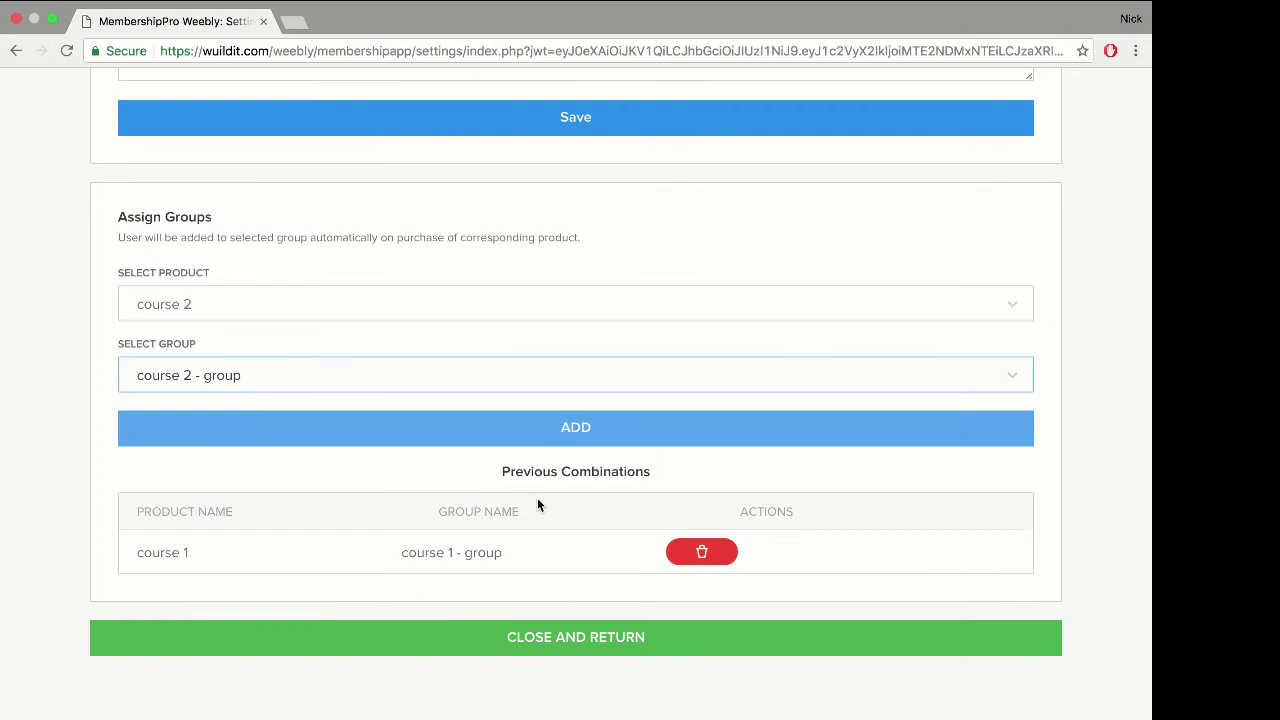
click(557, 428)
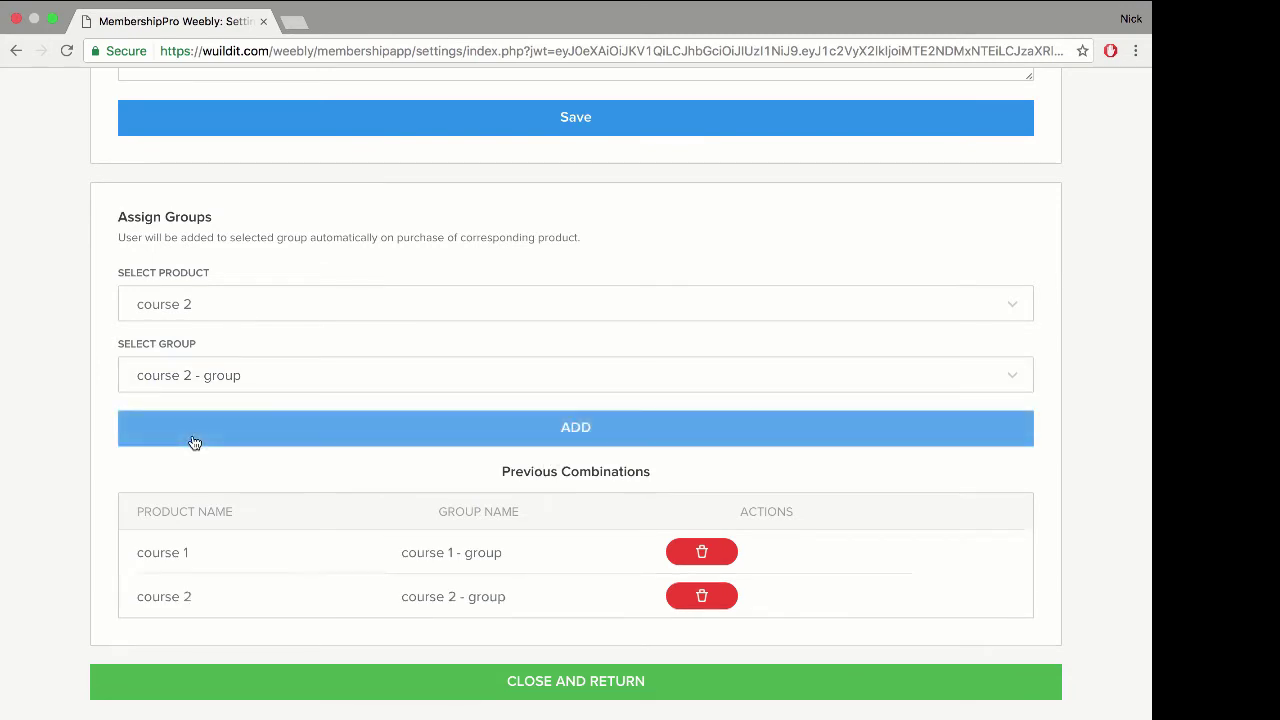
click(528, 693)
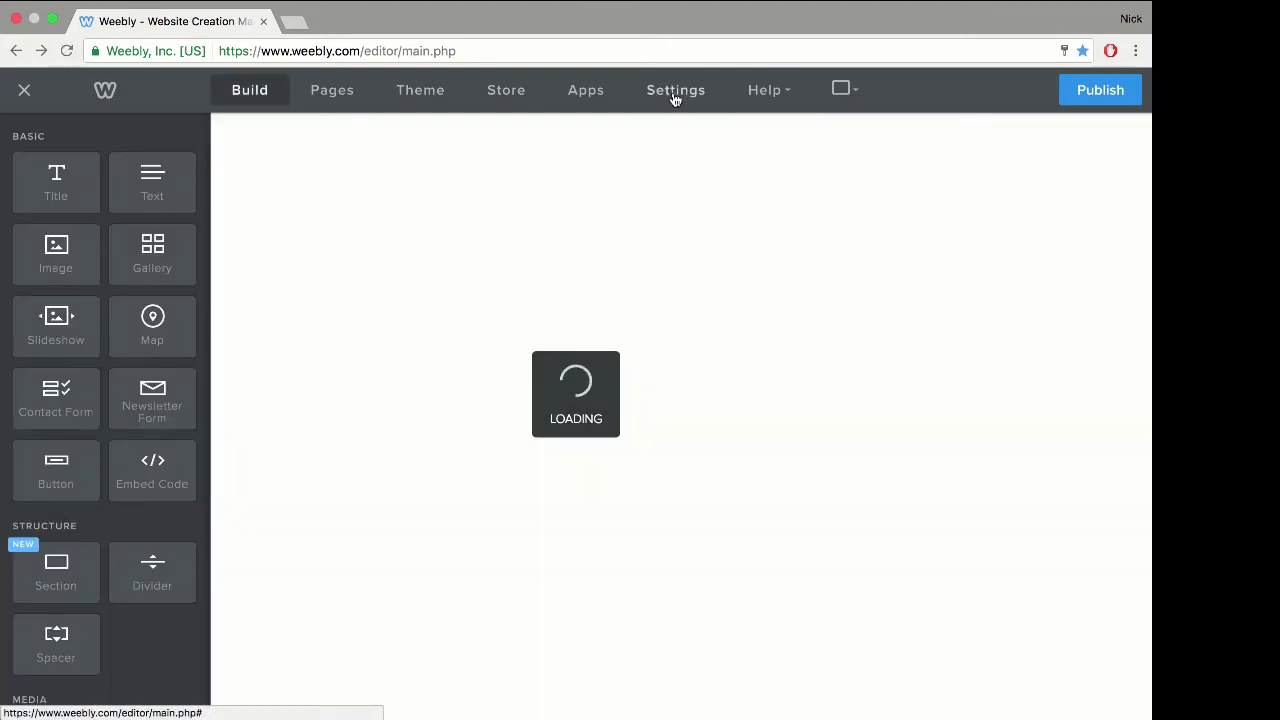
Step: Review the empty course 1 - group and course 2 - group in Members settings, then publish
click(675, 92)
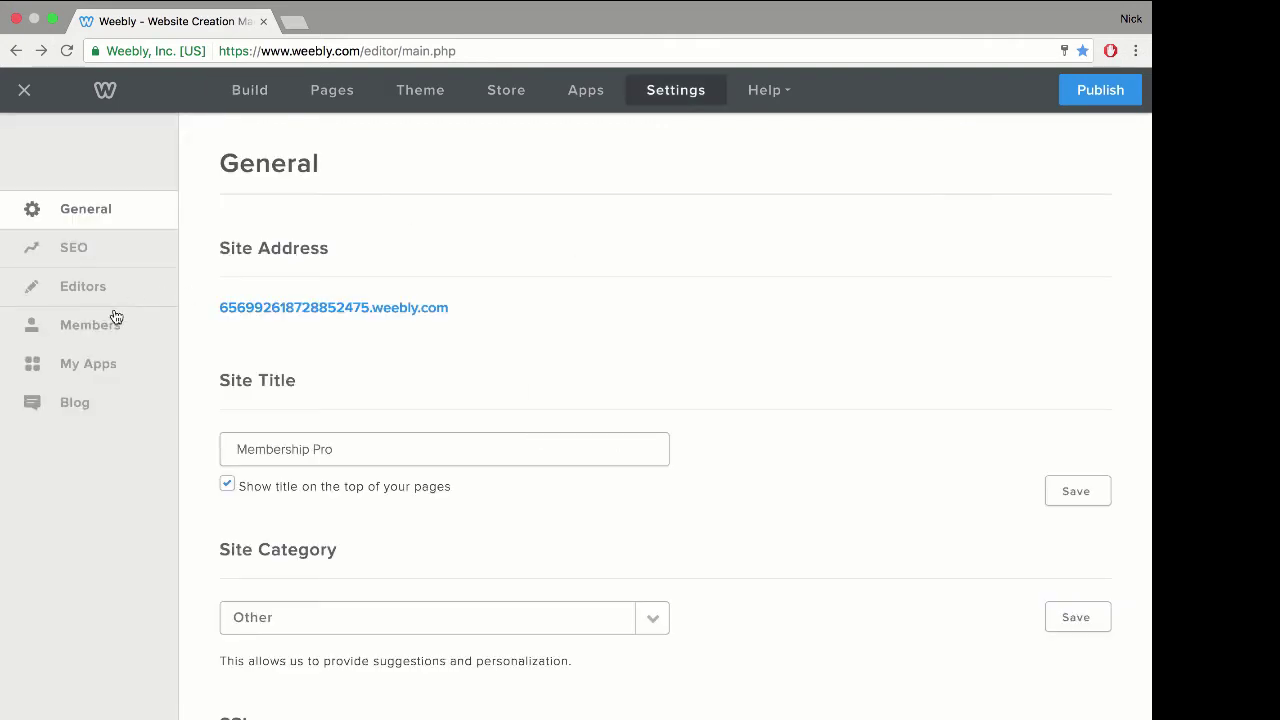
click(100, 328)
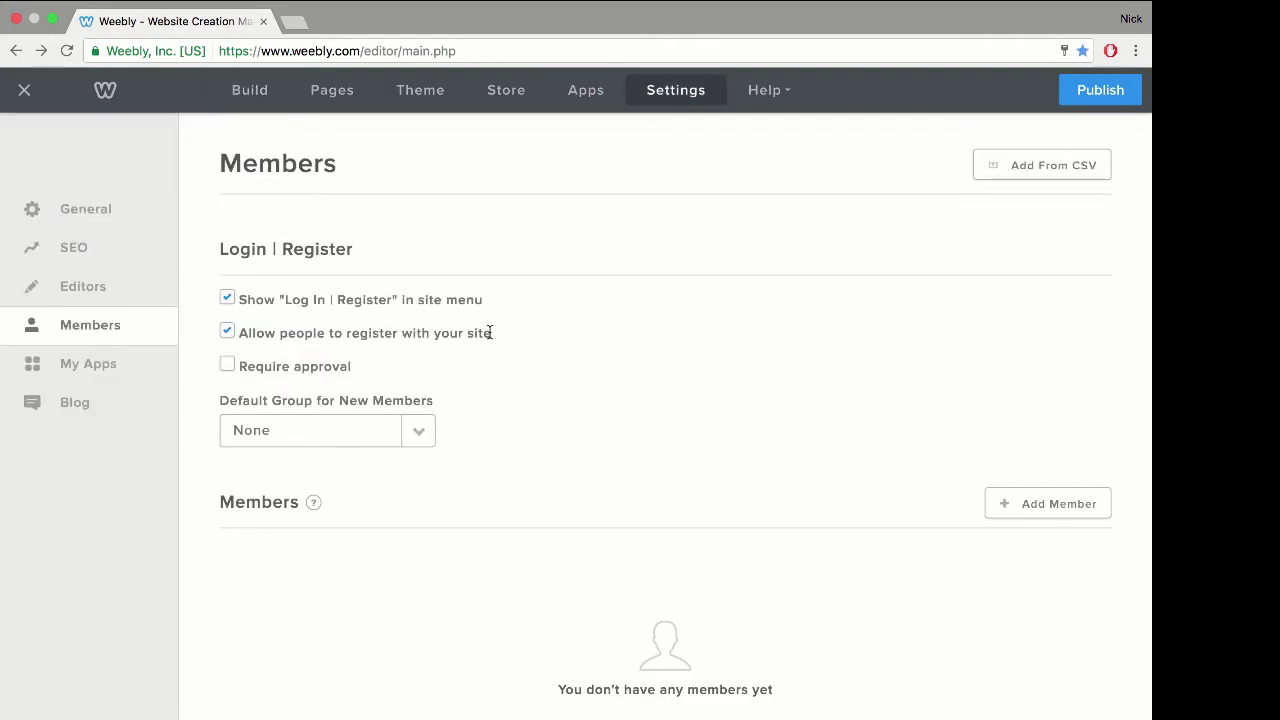
scroll(489, 331, down, 1)
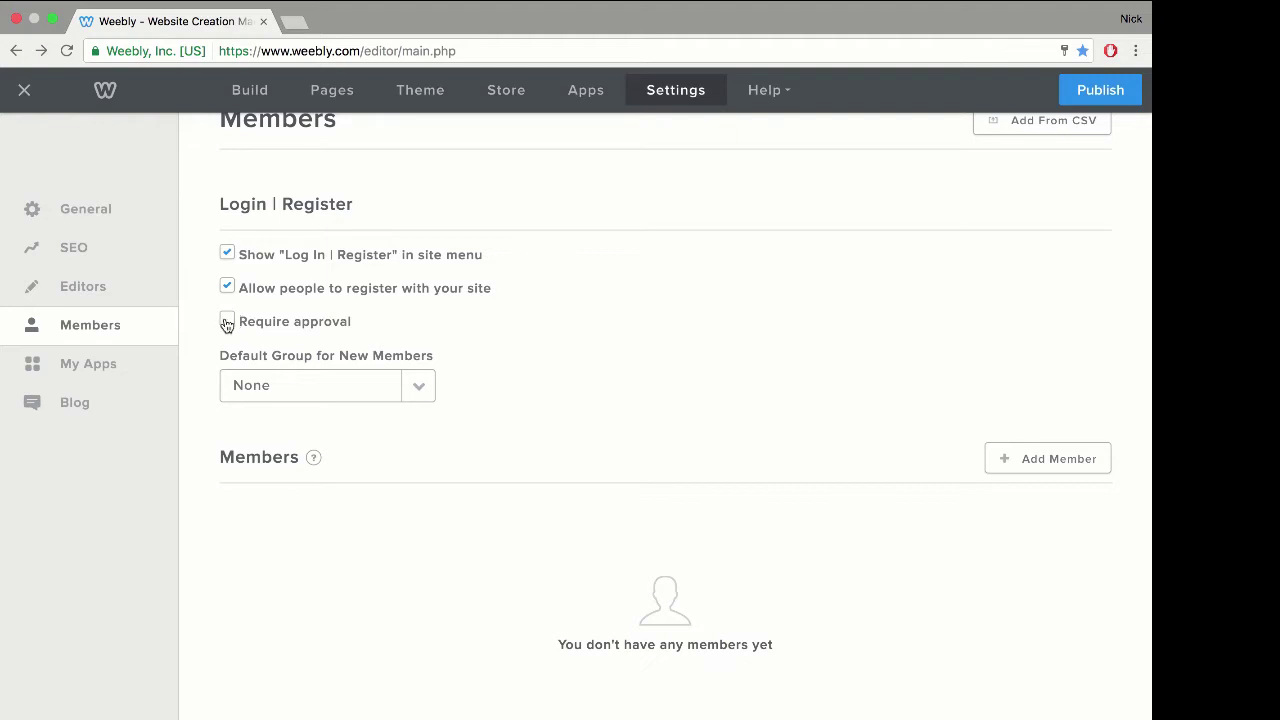
scroll(507, 337, down, 5)
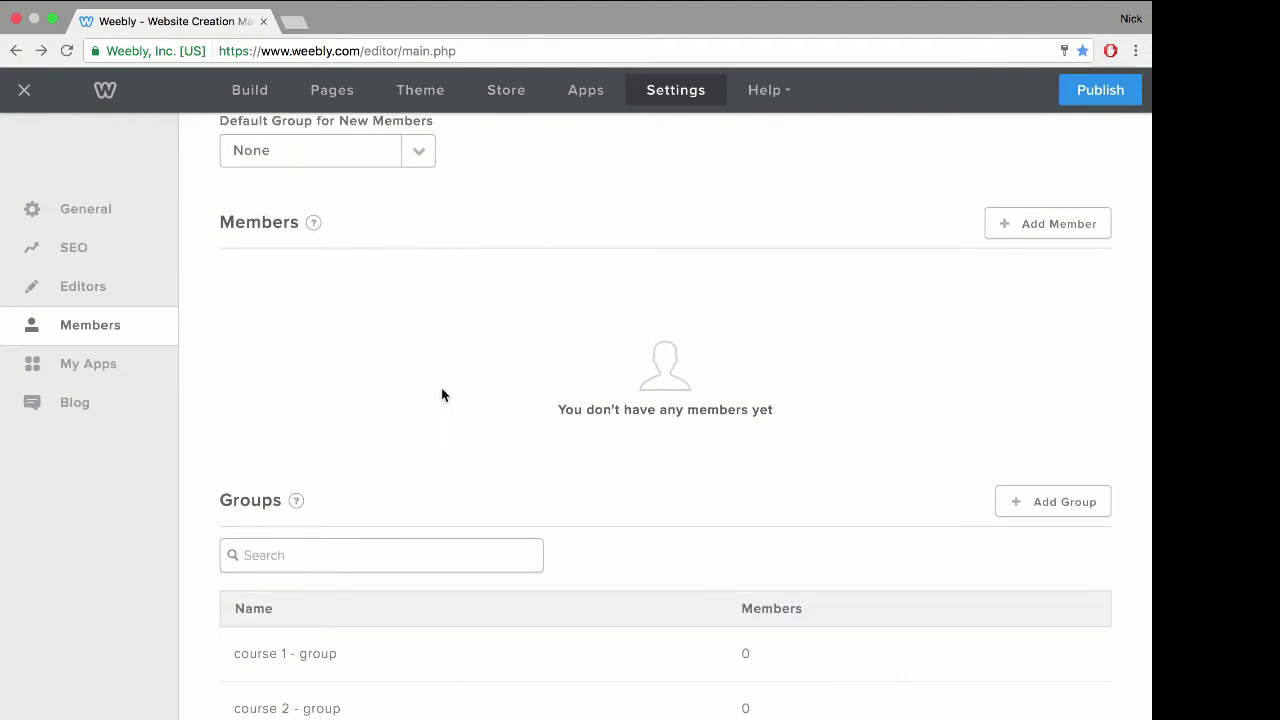
scroll(536, 380, down, 3)
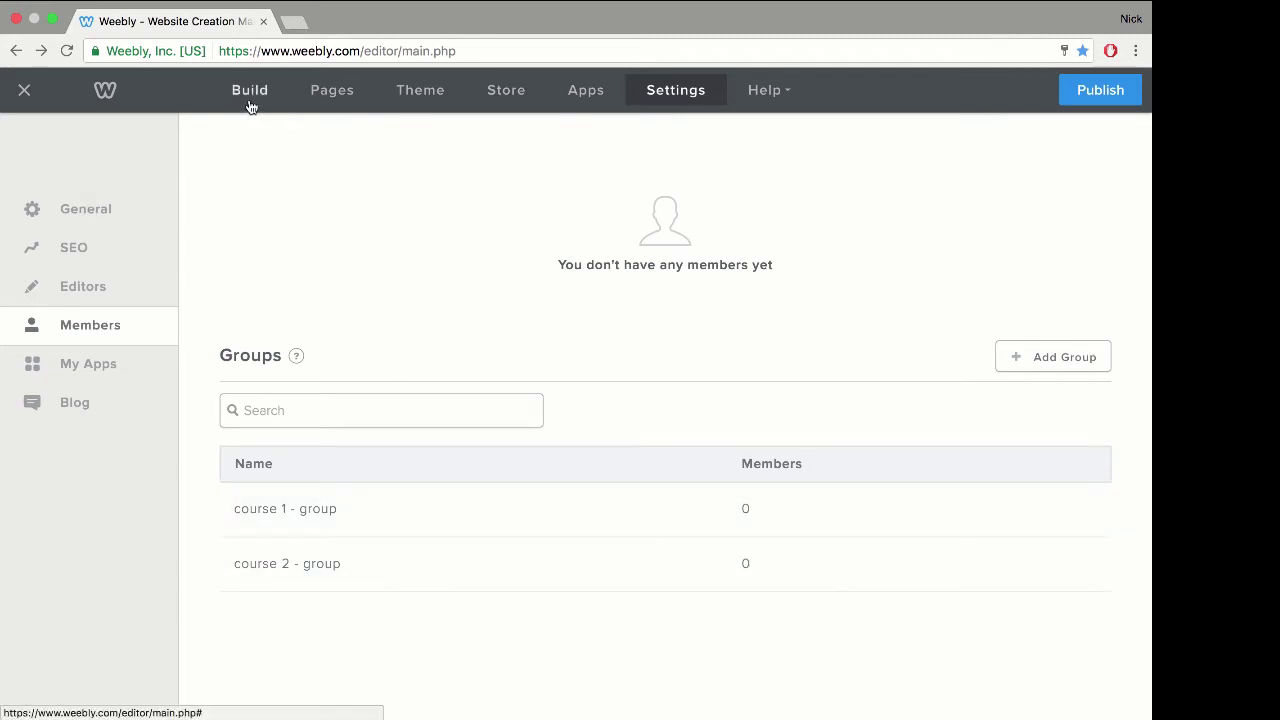
click(1075, 93)
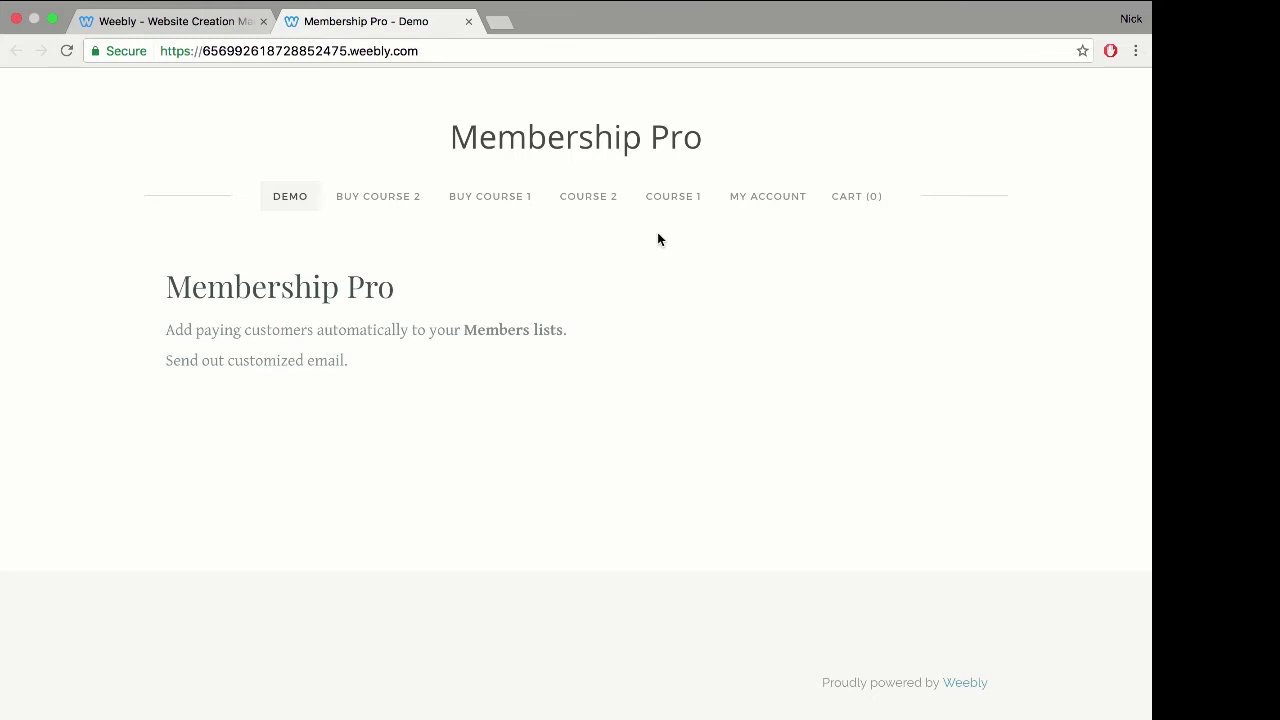
Step: Add course 1 (€0.01) to the cart and proceed to Secure Checkout
click(500, 196)
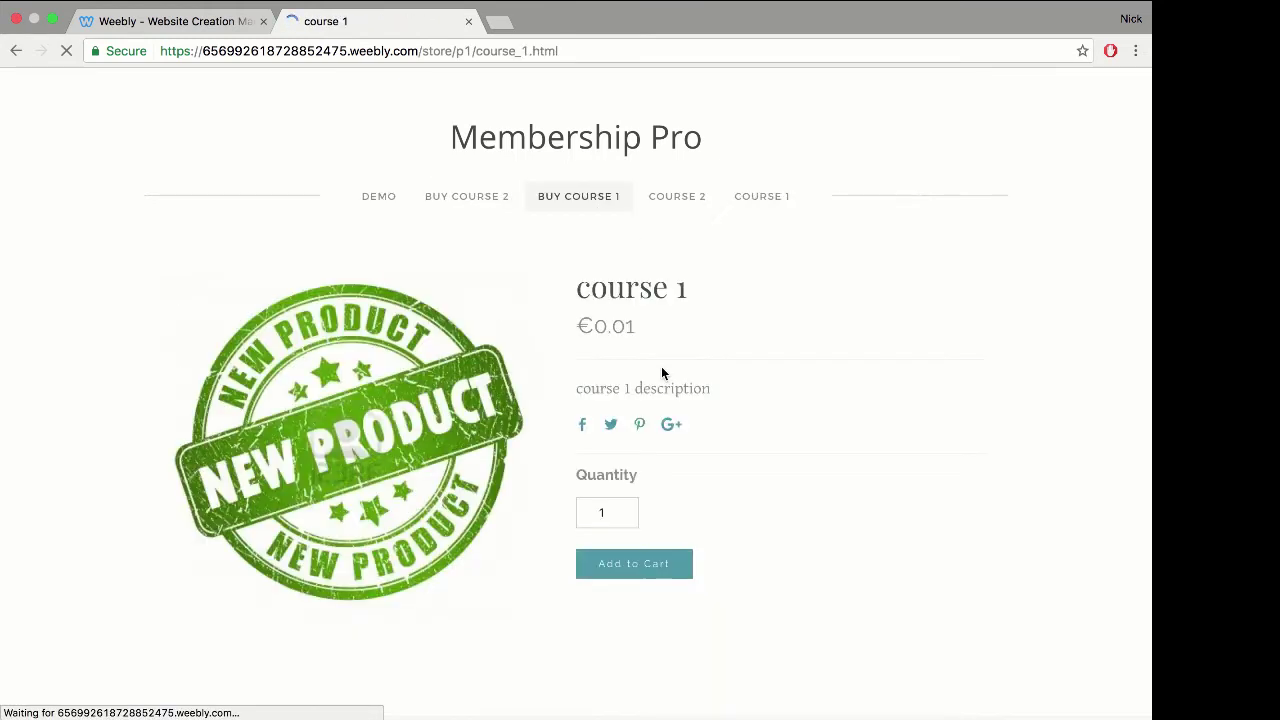
click(647, 565)
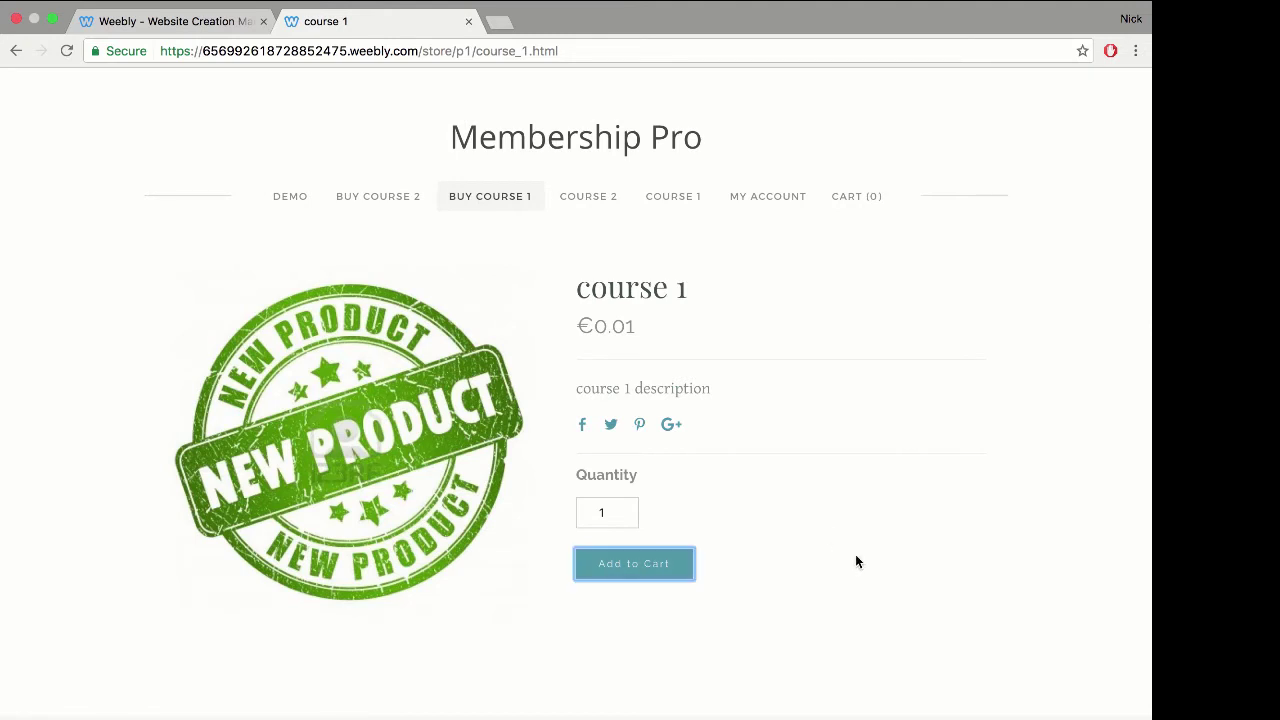
click(867, 322)
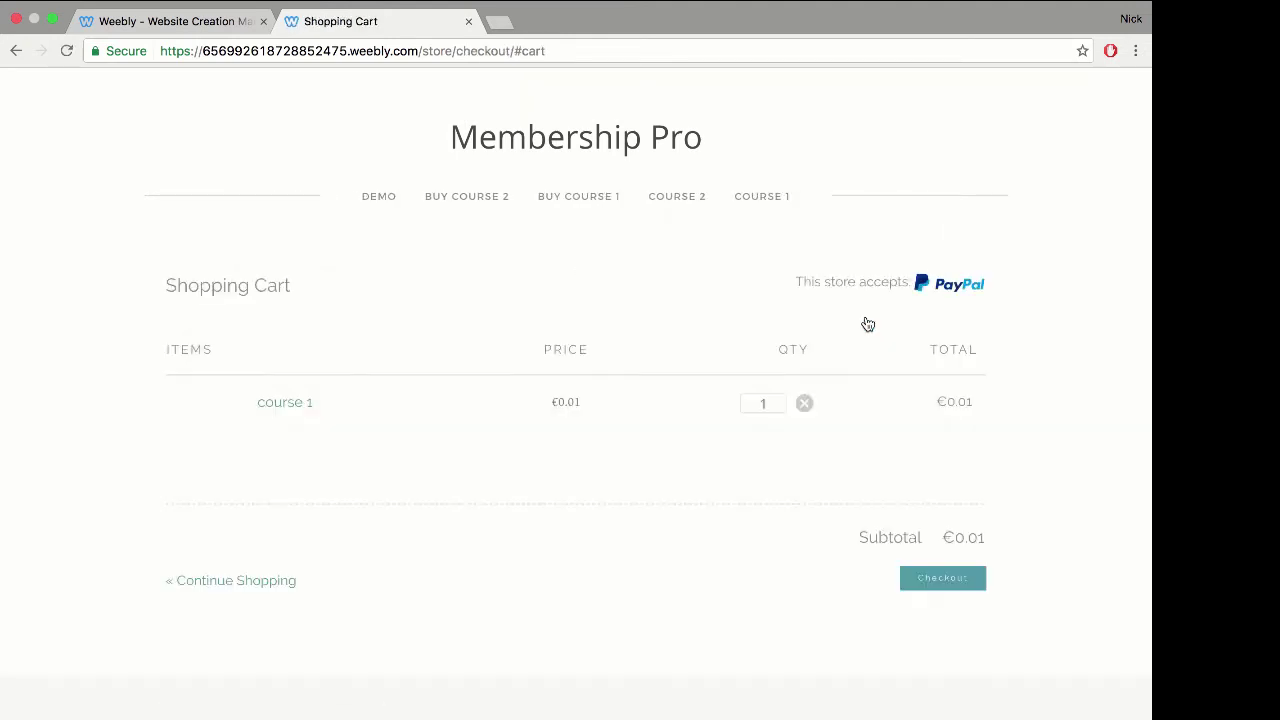
click(948, 579)
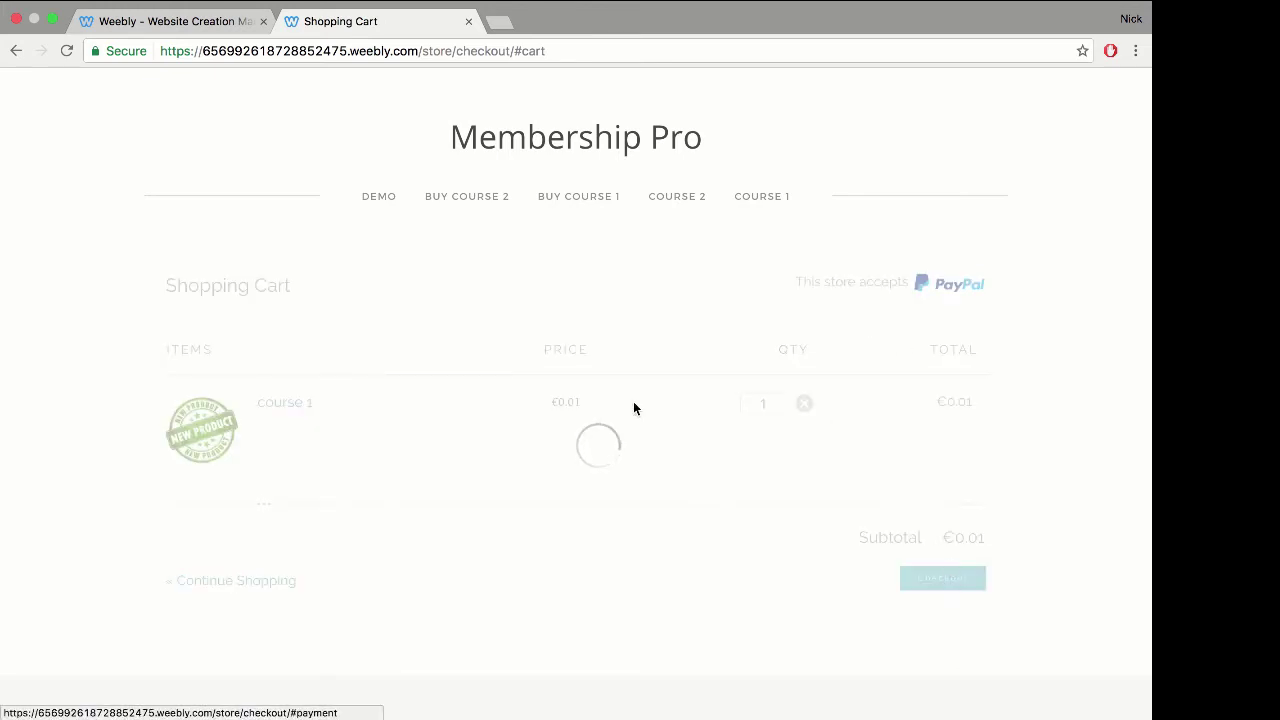
click(272, 441)
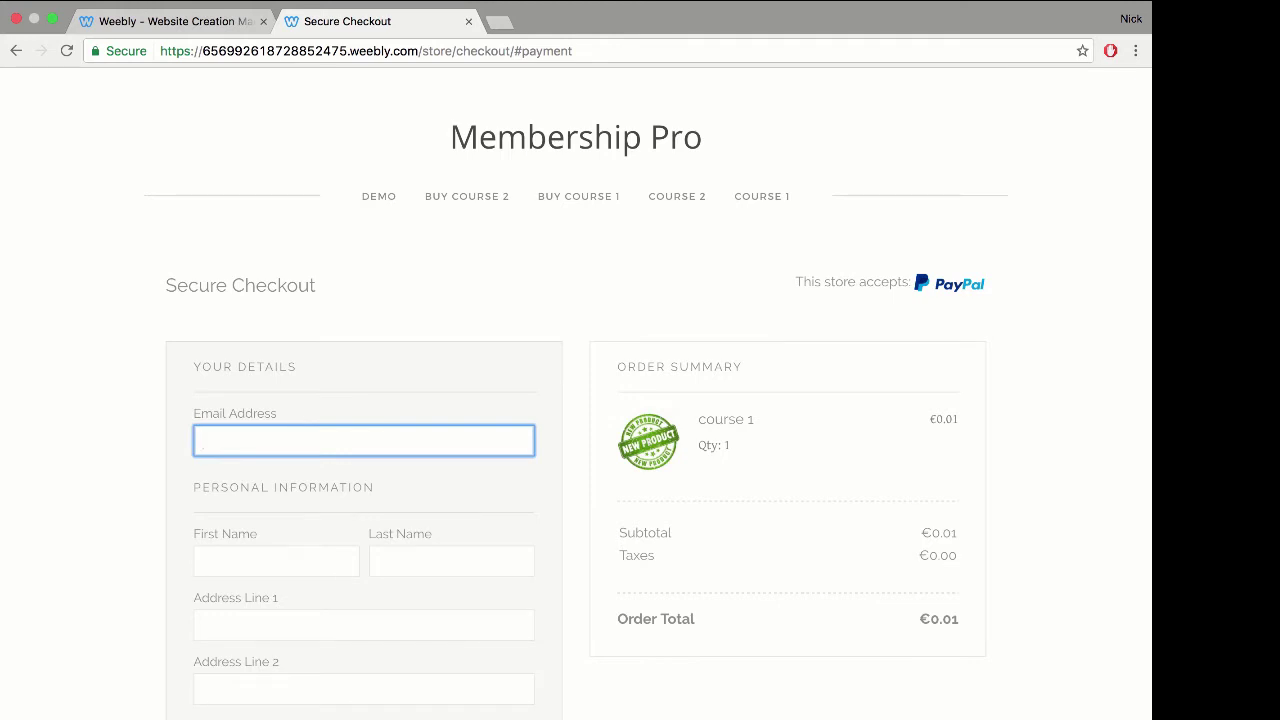
Step: Autofill the buyer's email, name and address from saved browser entries
text(nic)
key(Down)
key(Return)
key(Tab)
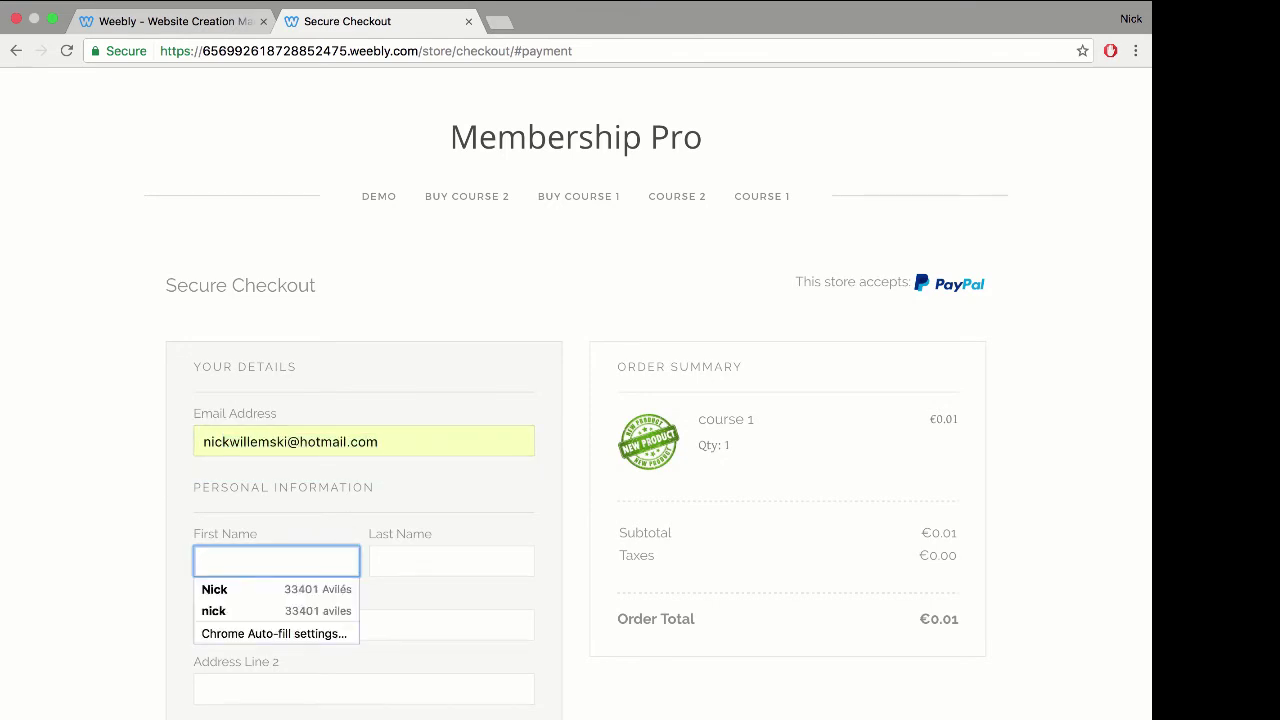
text(n)
click(343, 589)
scroll(163, 500, down, 7)
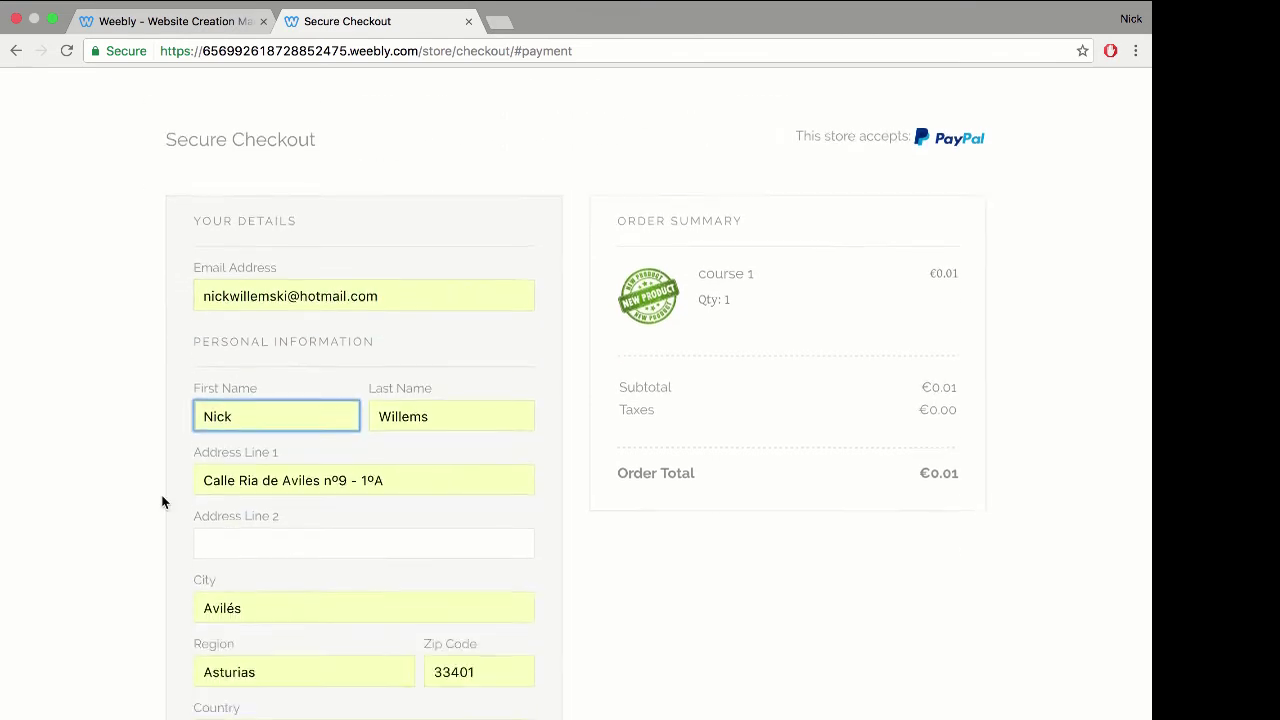
Step: Enter the buyer's phone number and continue through Payment Information to PayPal
click(219, 584)
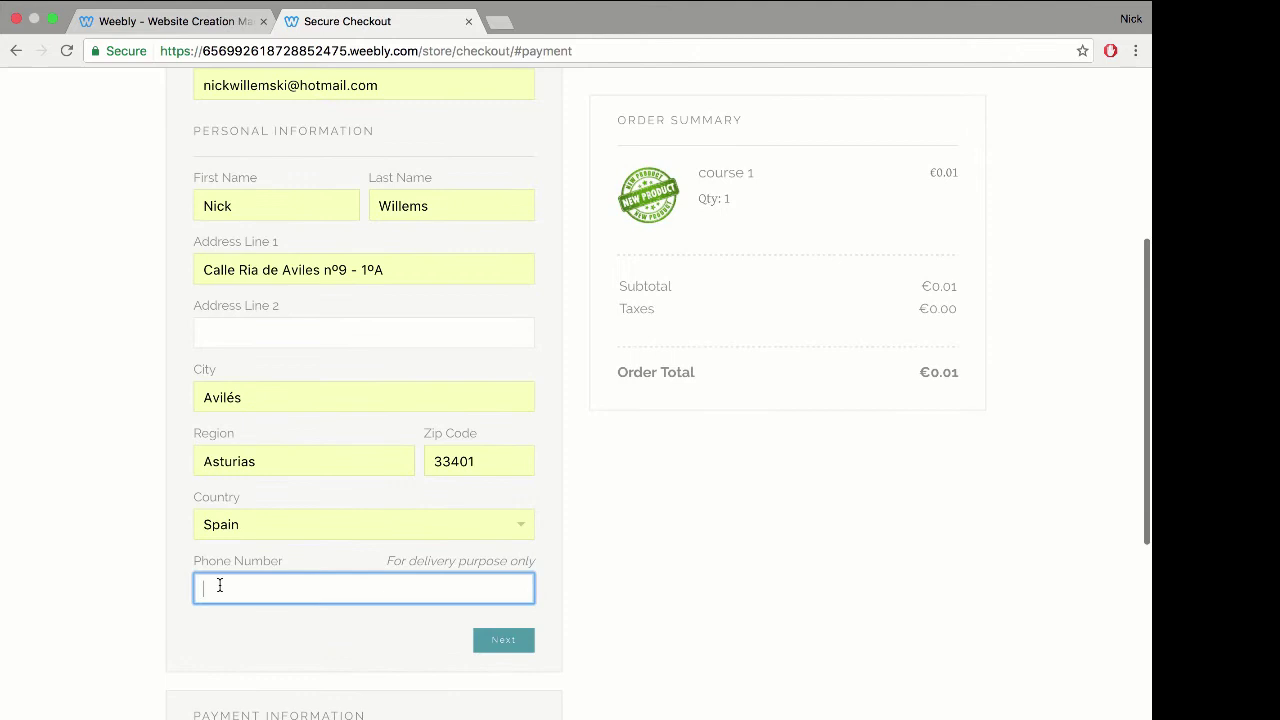
text(1234)
click(493, 644)
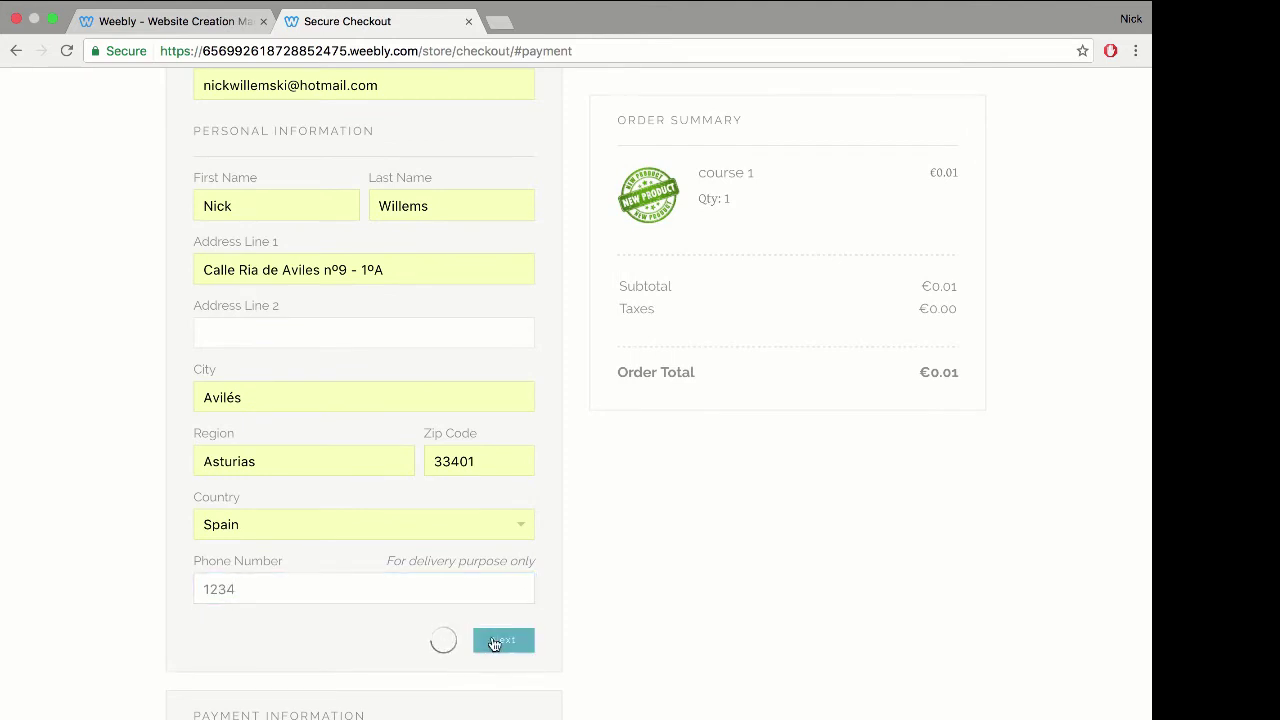
click(503, 460)
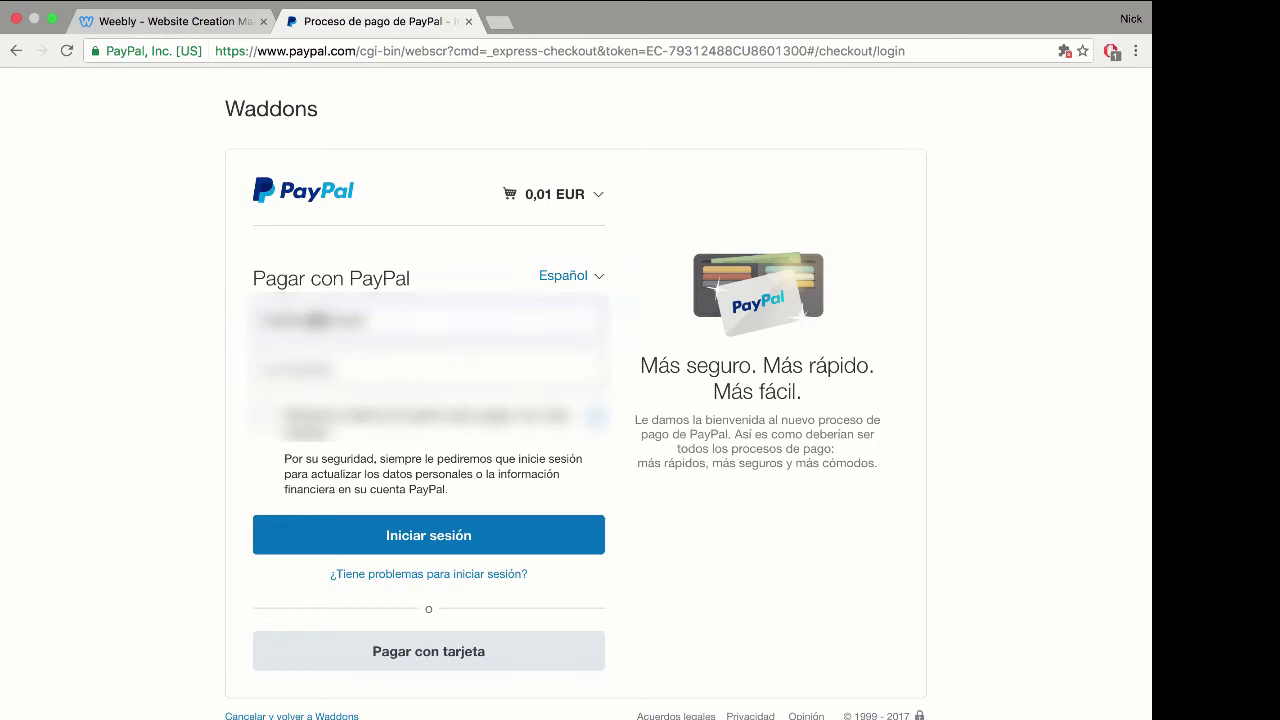
Step: Sign in to PayPal with the buyer's password to reach the 0,01 EUR payment review
click(428, 369)
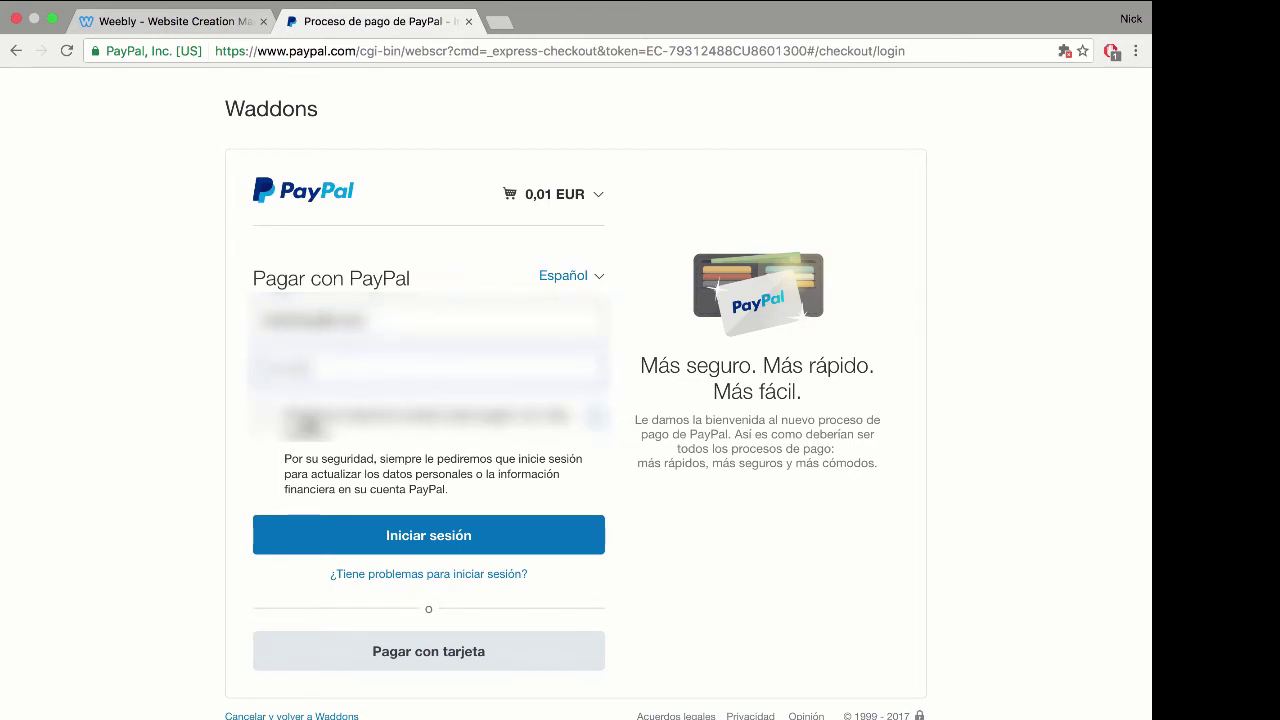
click(371, 535)
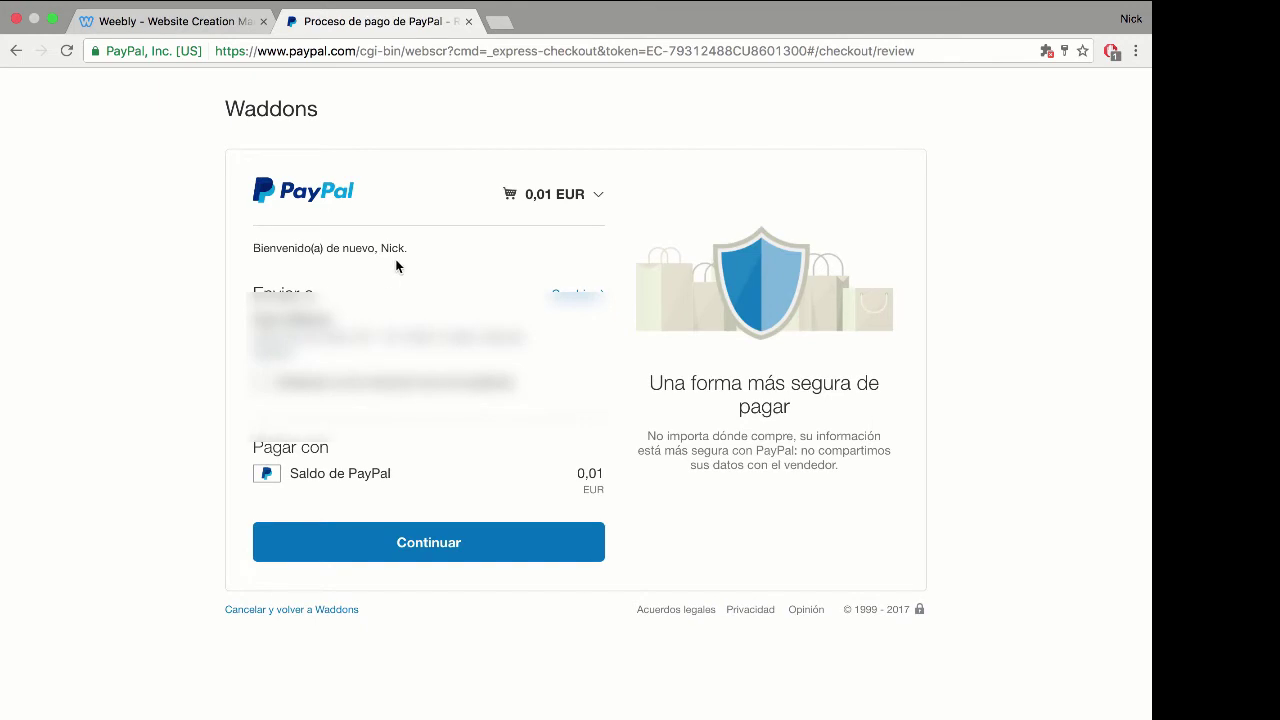
Step: Back in Weebly, dismiss the Website Published notice and open Membership Pro's settings from My Apps
click(165, 40)
click(889, 206)
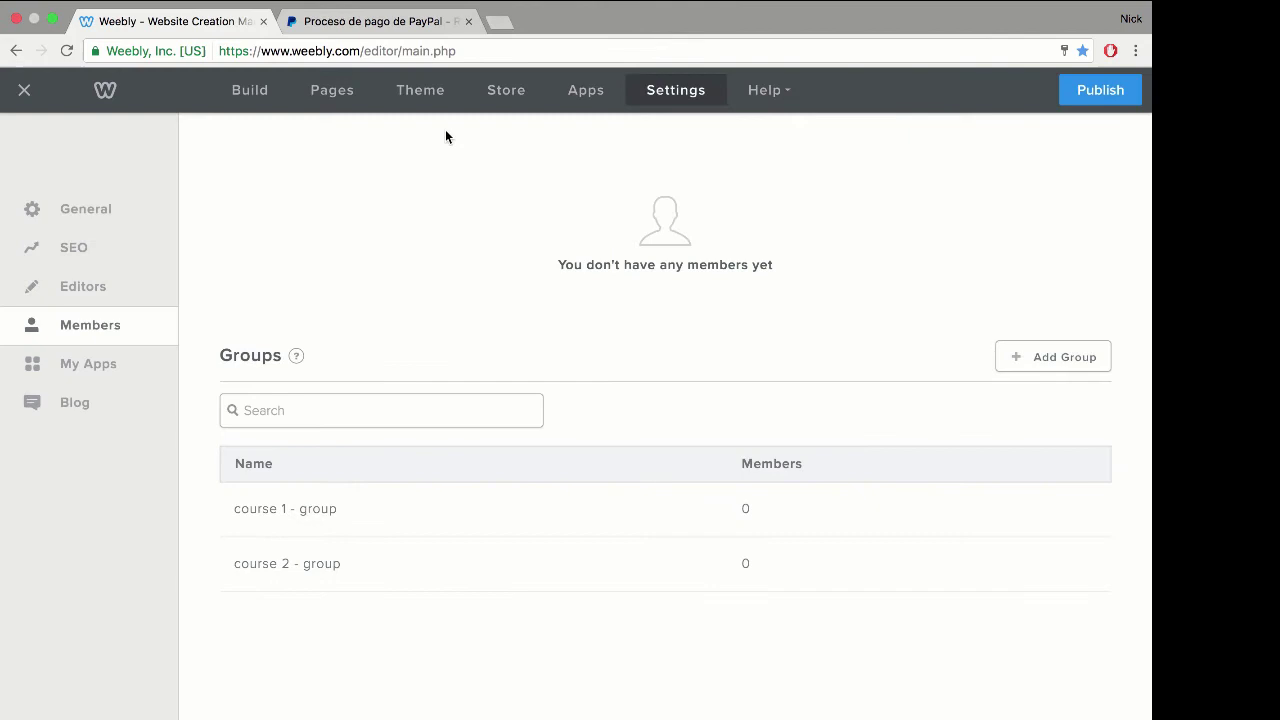
click(89, 256)
click(89, 328)
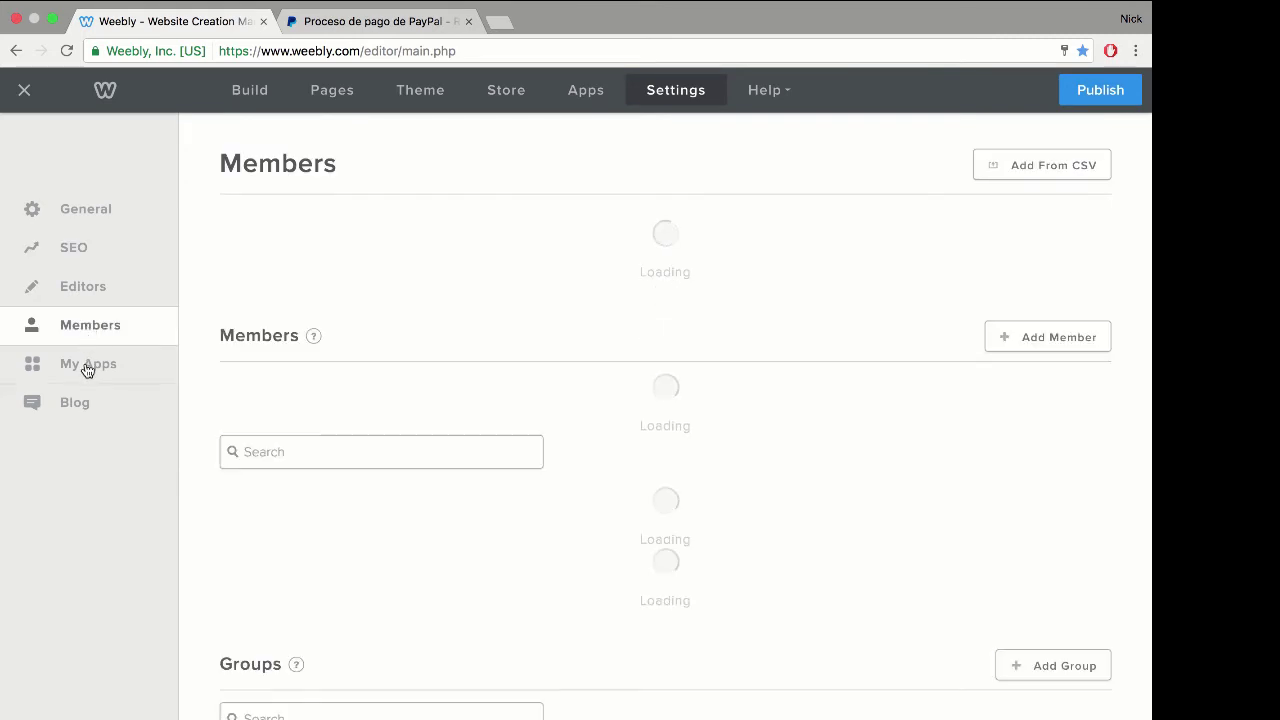
click(87, 366)
click(947, 325)
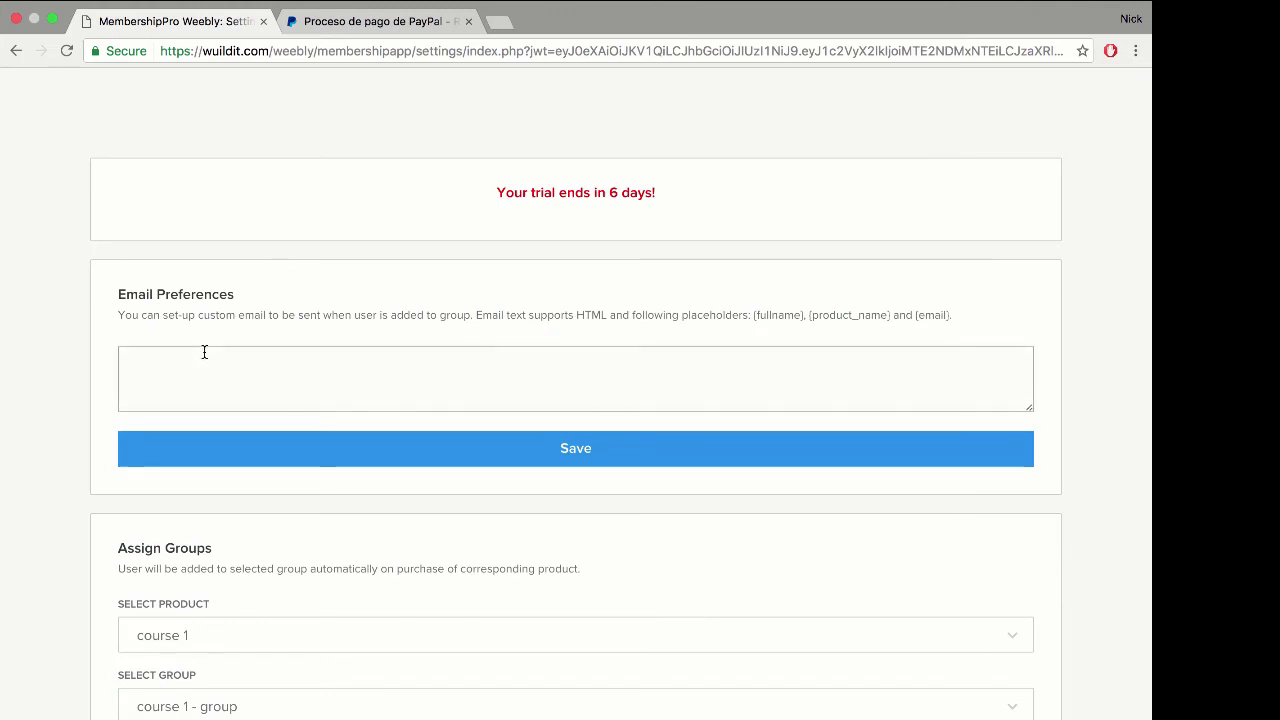
Step: Begin the welcome email with 'Hi {fullname}, <br> Thanks for purchasing our {product_name}.<br>'
scroll(77, 286, down, 1)
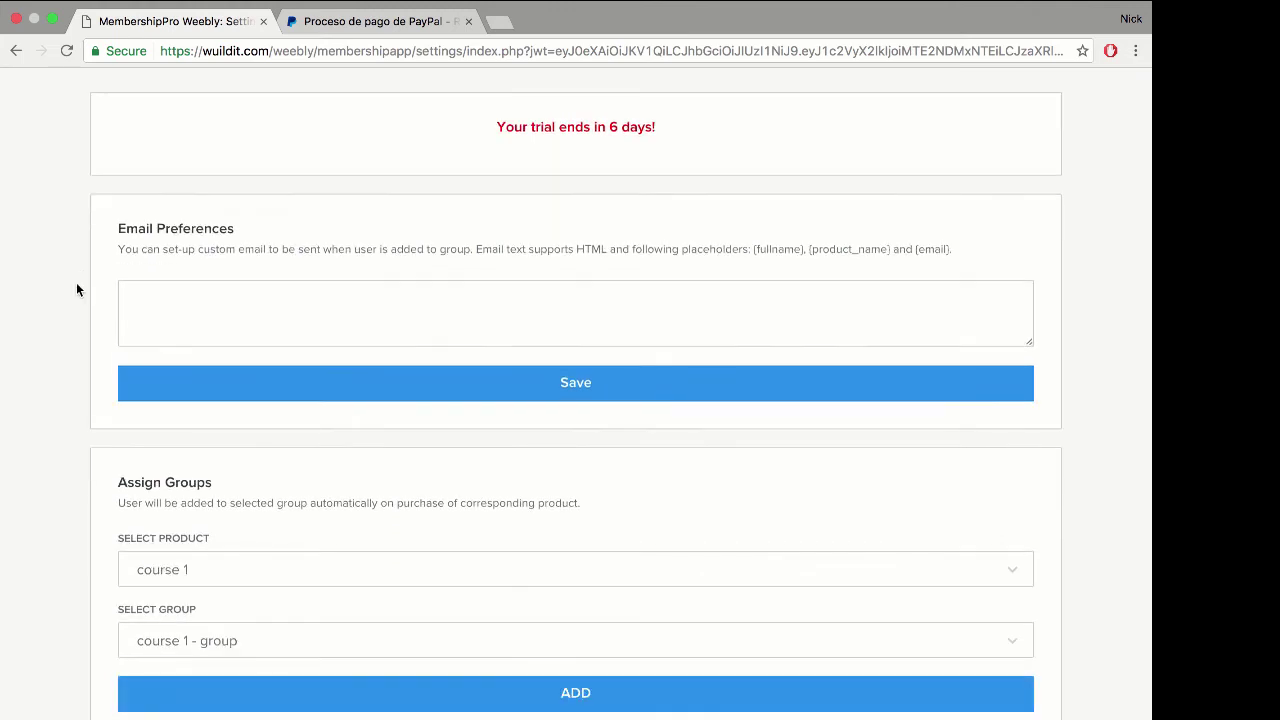
click(152, 298)
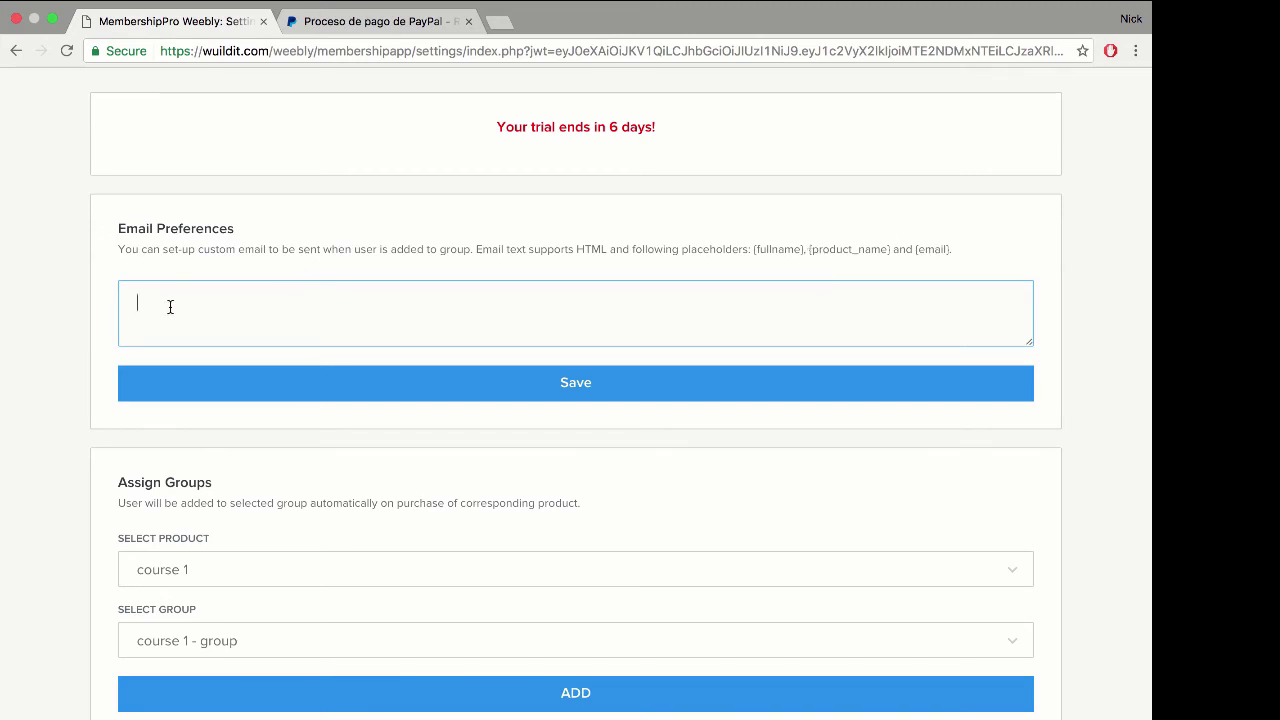
text(Hi )
text({fullname)
text(}, <br> )
text(Thanks for purch)
text(asing our)
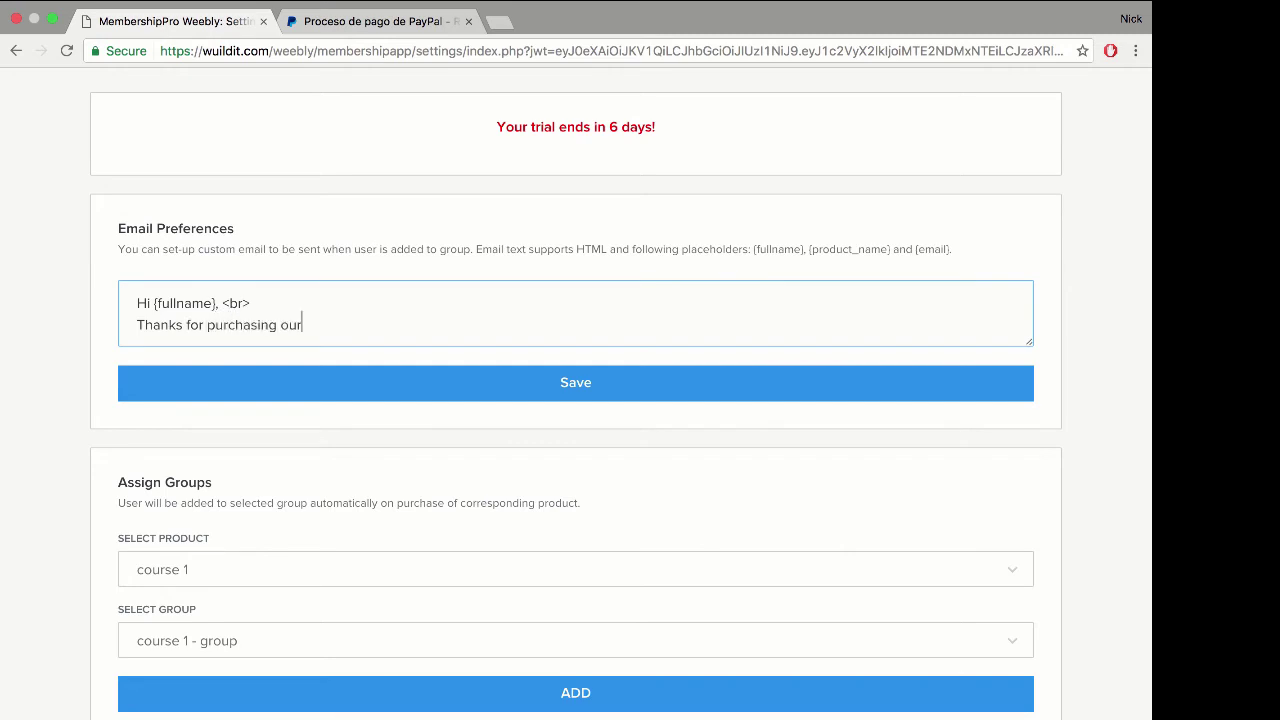
text( {product_name}.<br>)
key(Return)
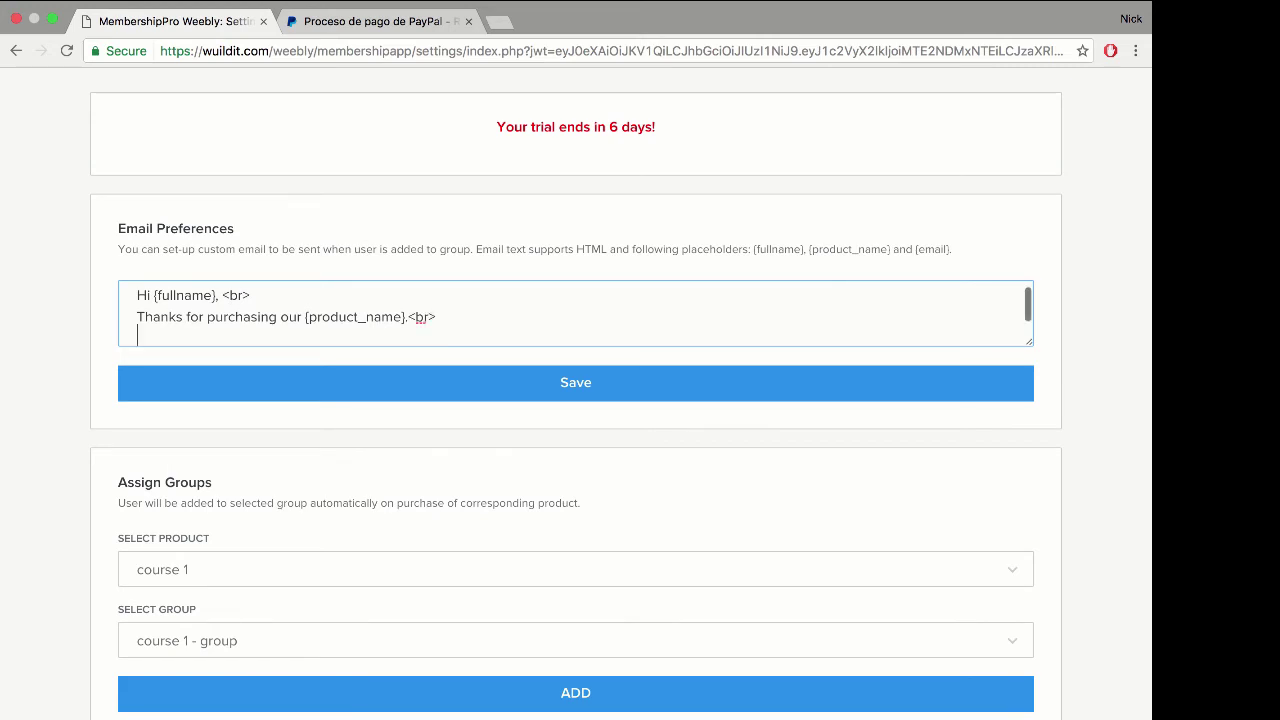
Step: Add the line 'Please follow instructions from the 'invite' email.<br>' and save the email
text(You are now abl)
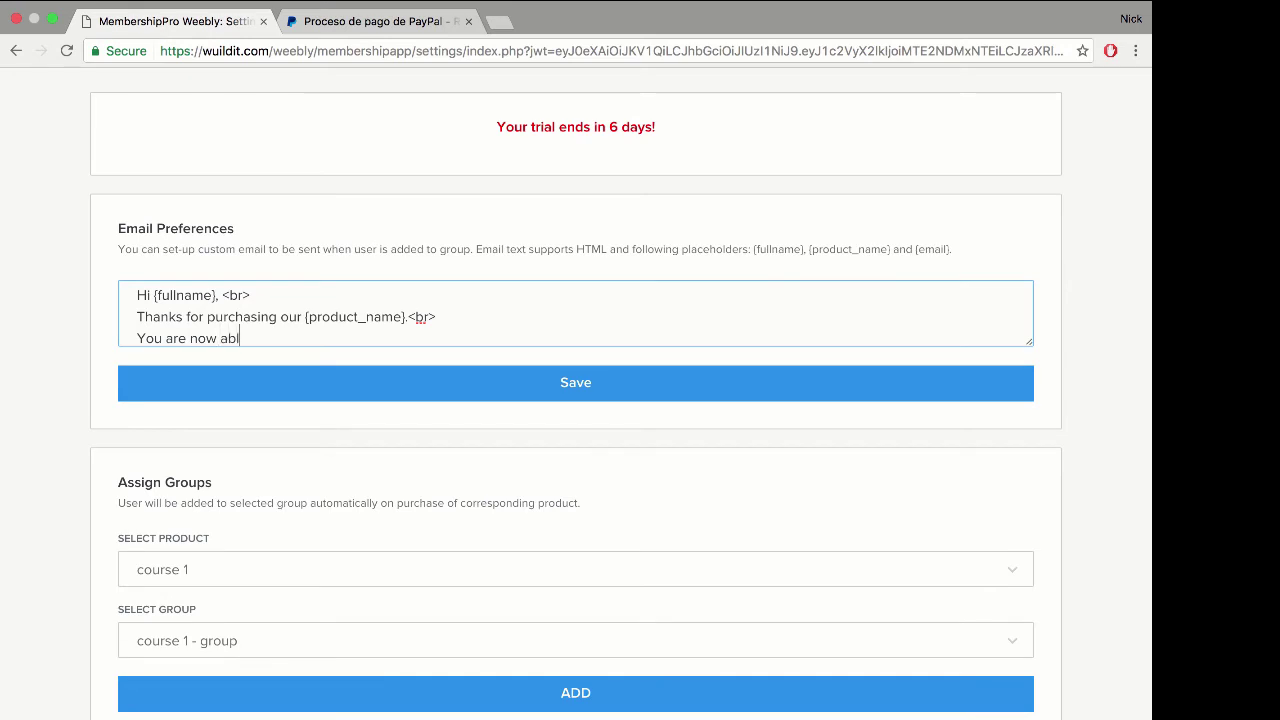
text(e to login with your email account)
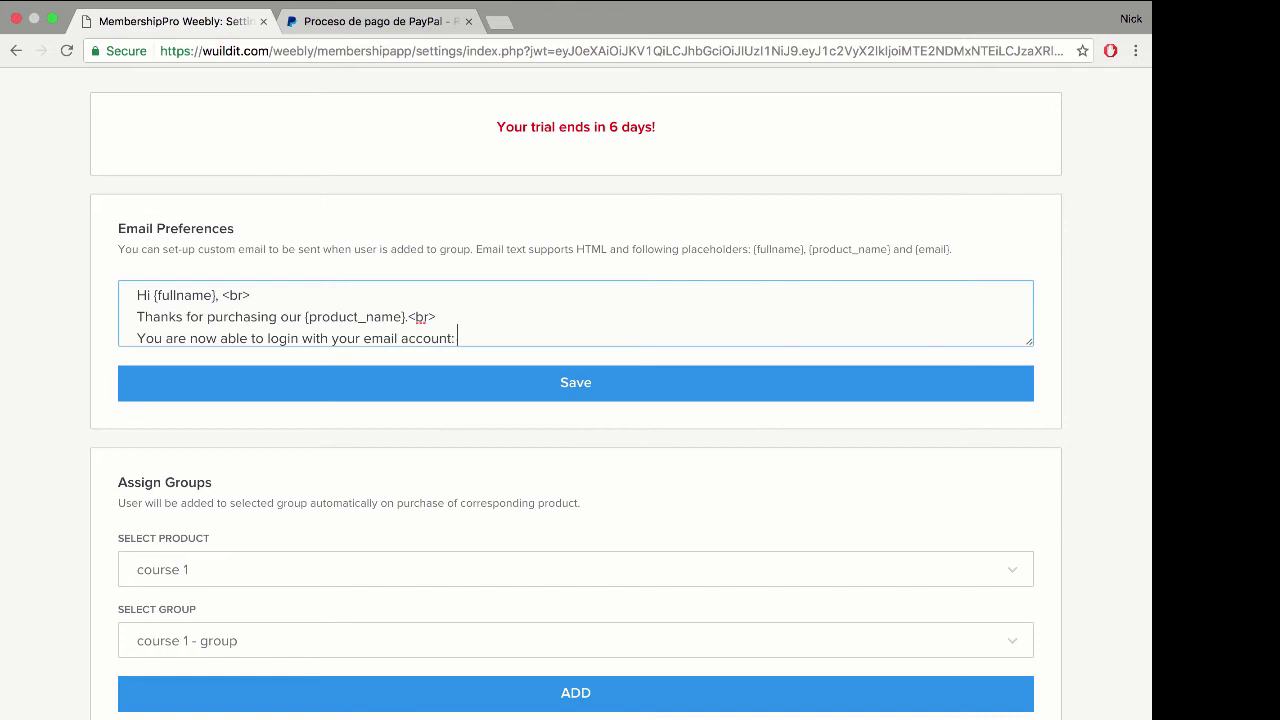
text(: {email}.<br>)
key(super+BackSpace)
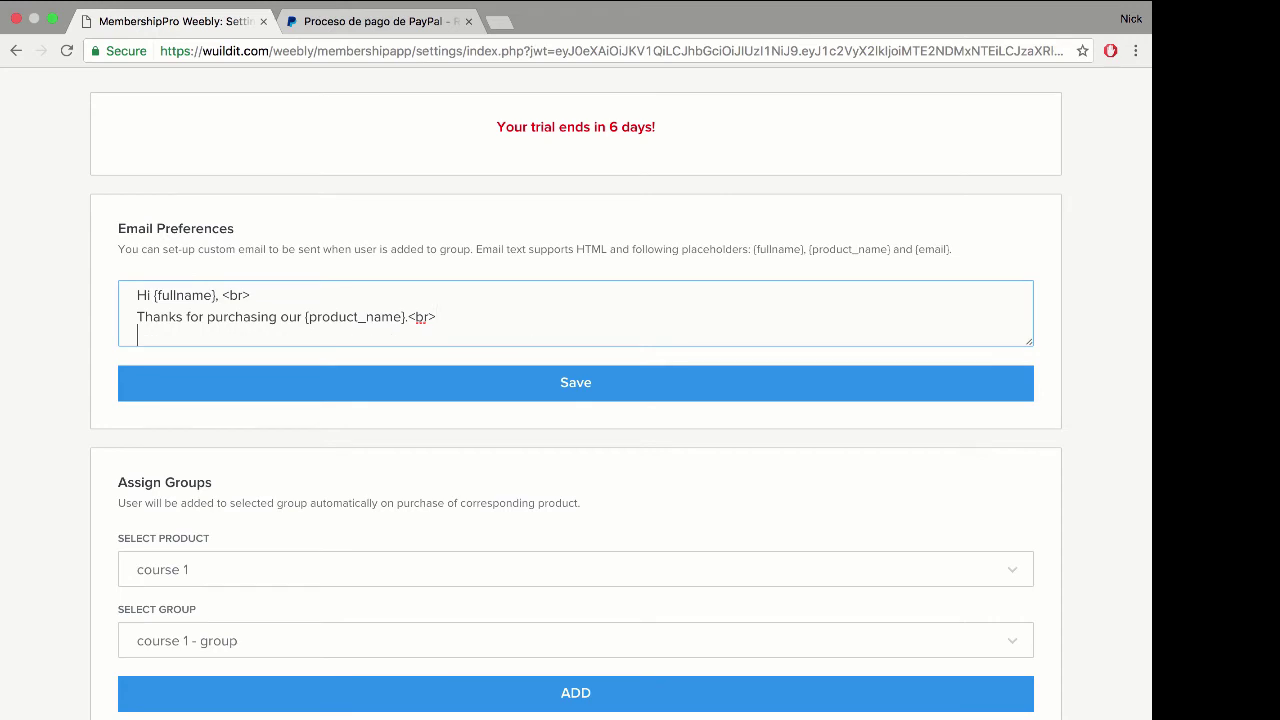
text(Please follow instructions f)
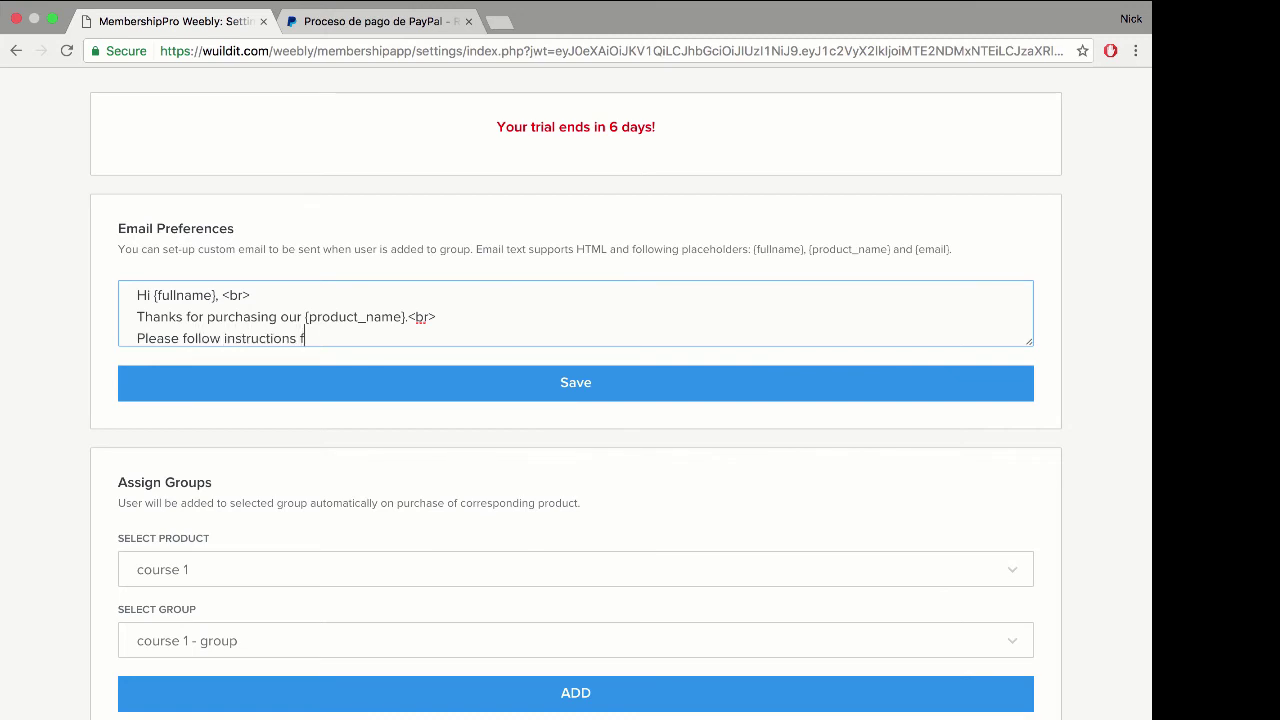
text(rom the 'invite' email)
key(BackSpace)
key(BackSpace)
key(BackSpace)
text(.<br>)
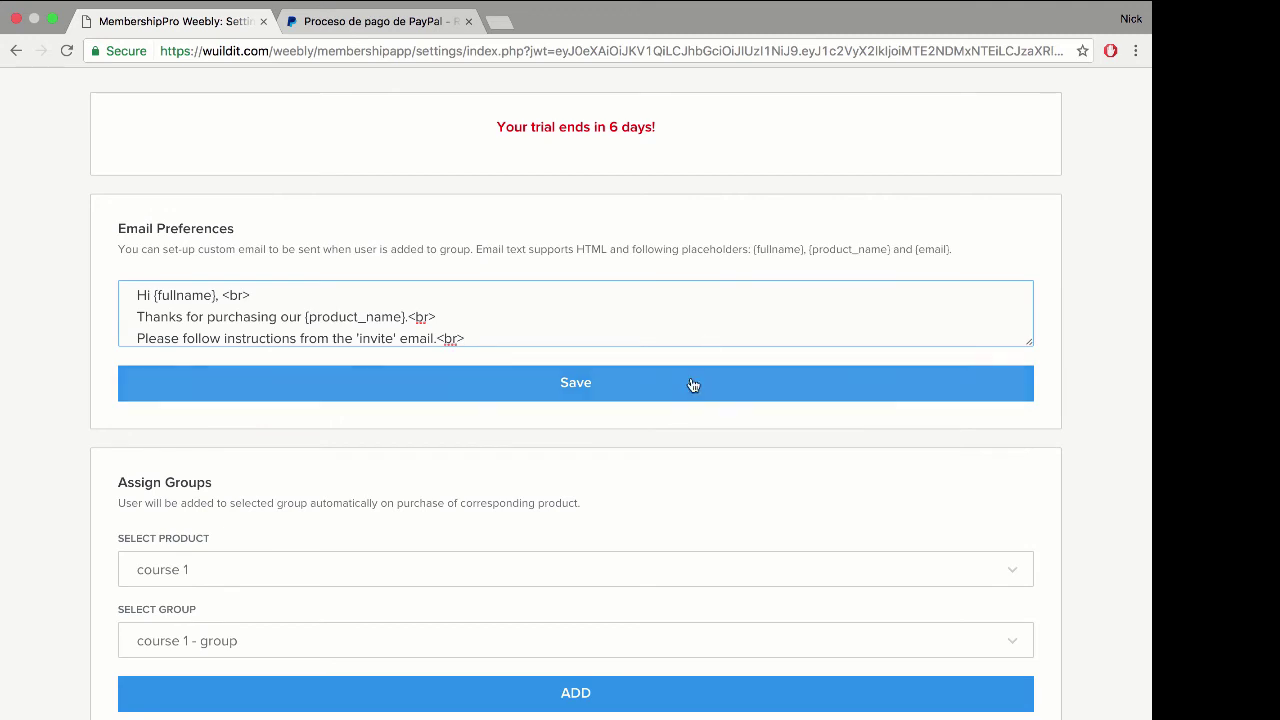
click(650, 391)
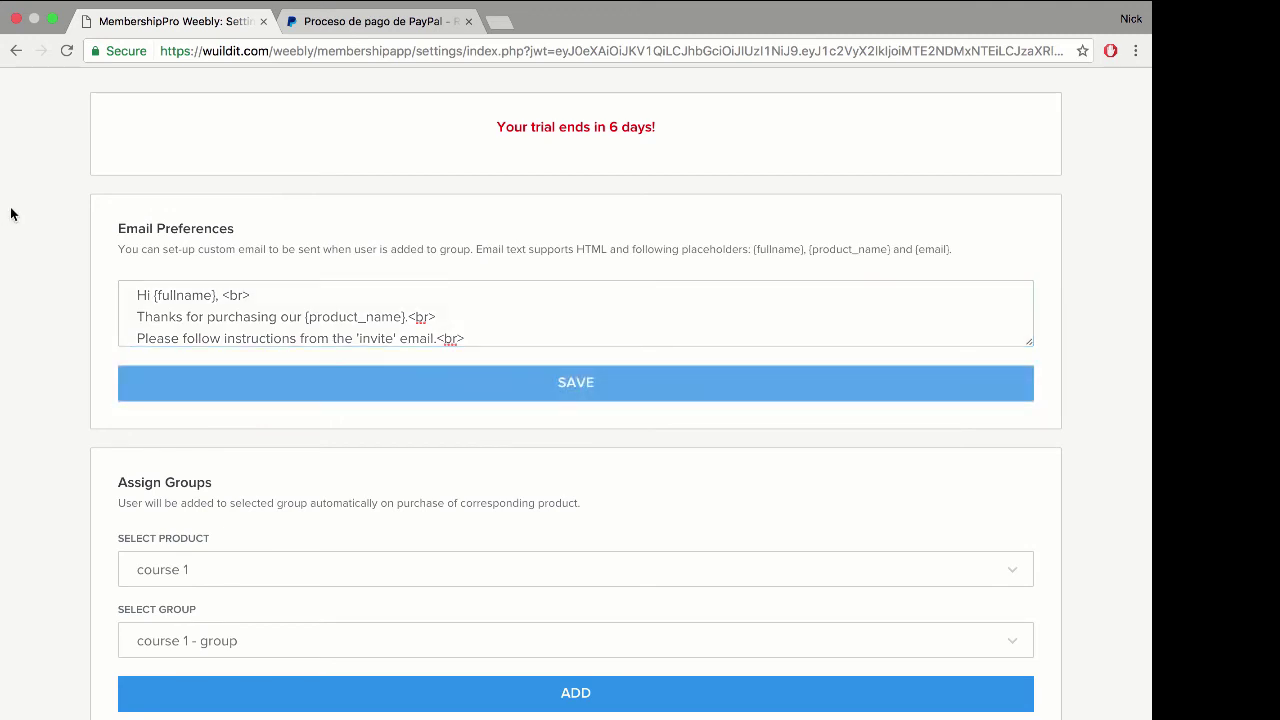
scroll(44, 229, down, 3)
scroll(44, 229, down, 2)
Step: Close Membership Pro and confirm the 0,01 EUR payment with Continuar in the PayPal tab
click(671, 600)
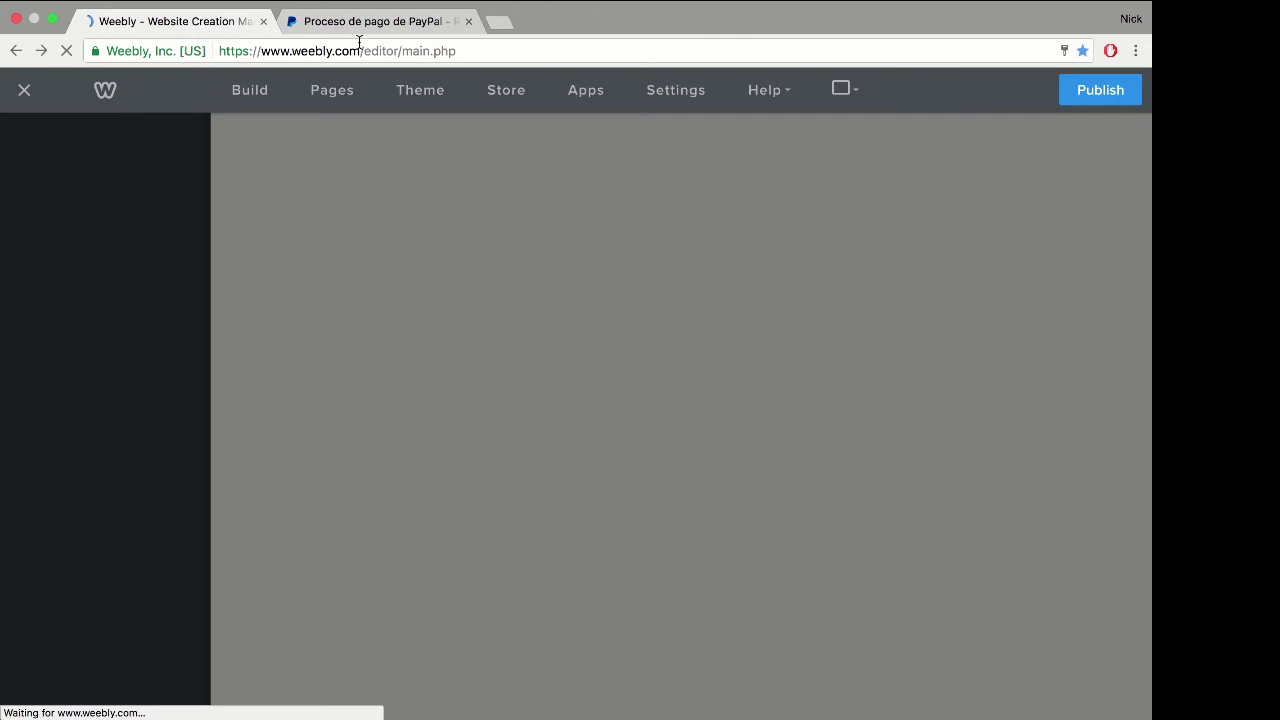
key(ctrl+Tab)
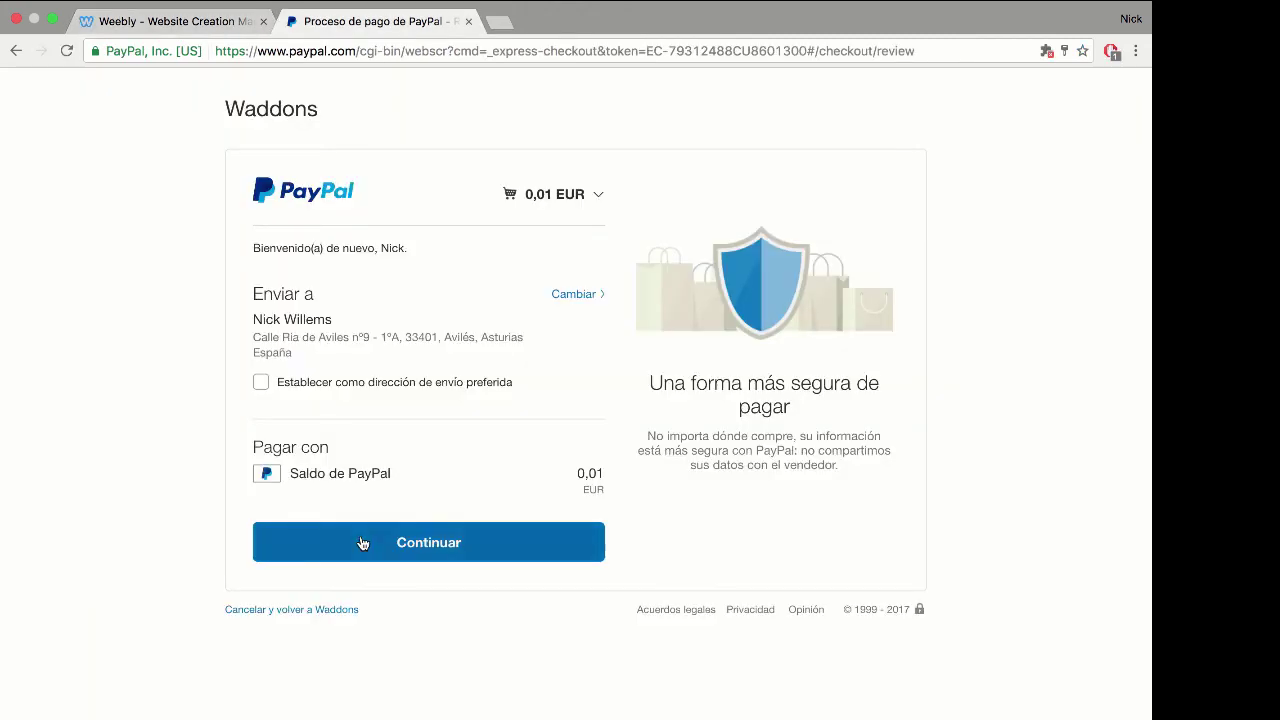
click(275, 30)
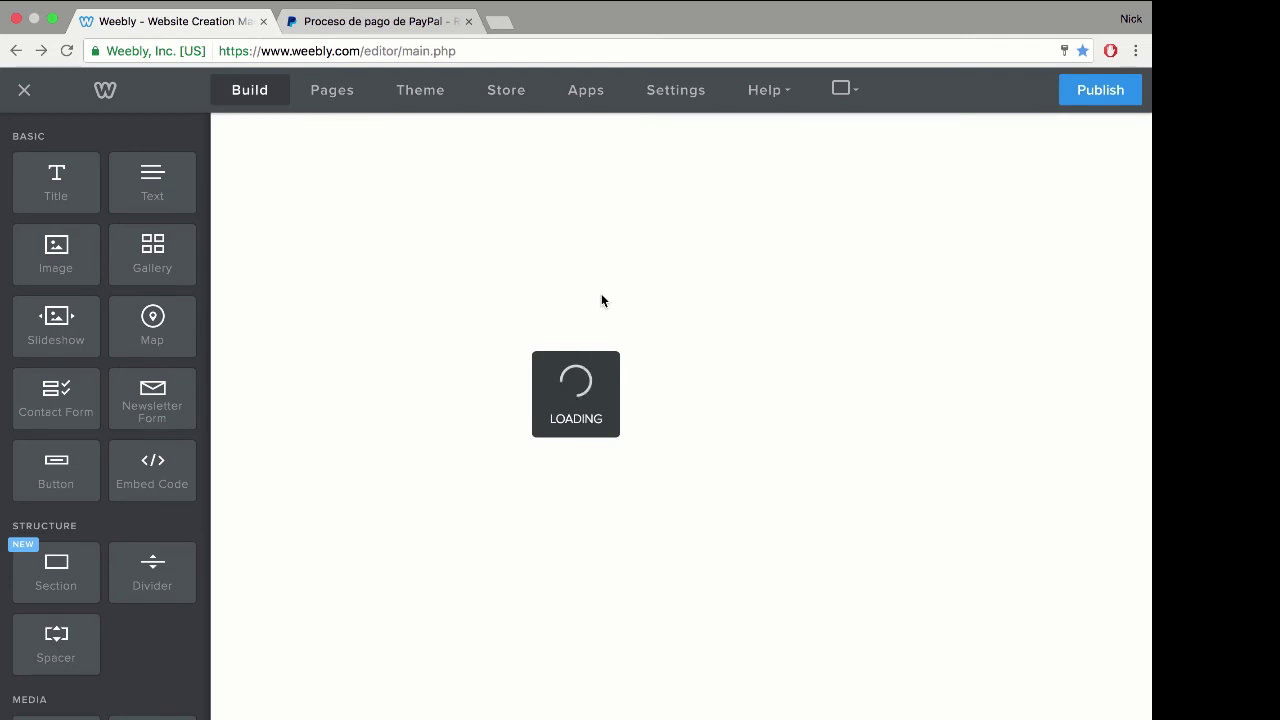
key(ctrl+Tab)
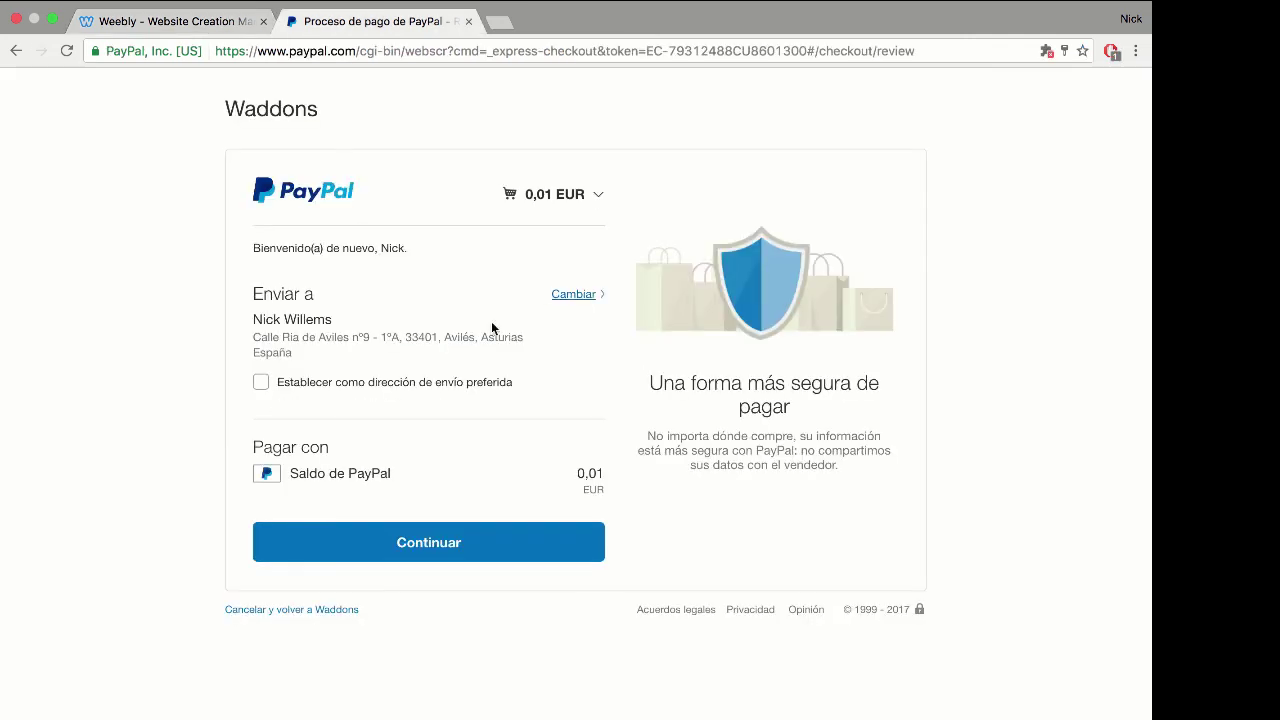
click(405, 543)
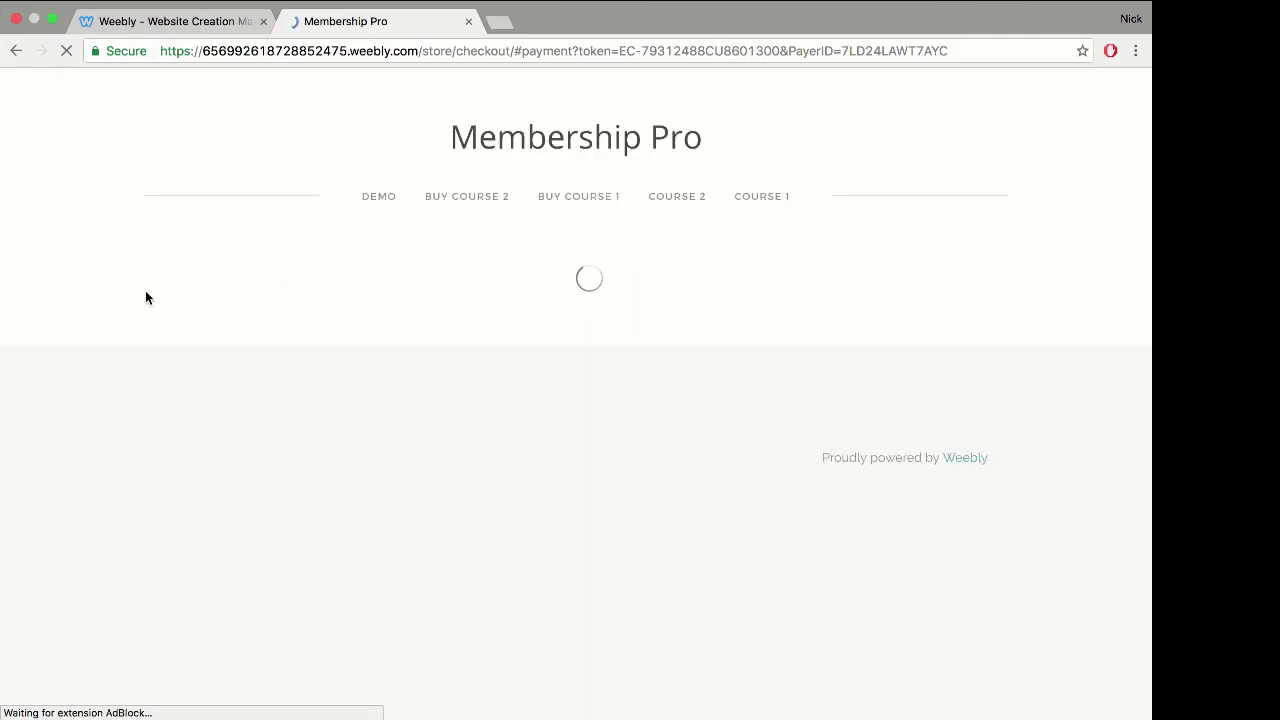
Step: Place the €0.01 course 1 order and review the Order Confirmation page
scroll(290, 273, down, 3)
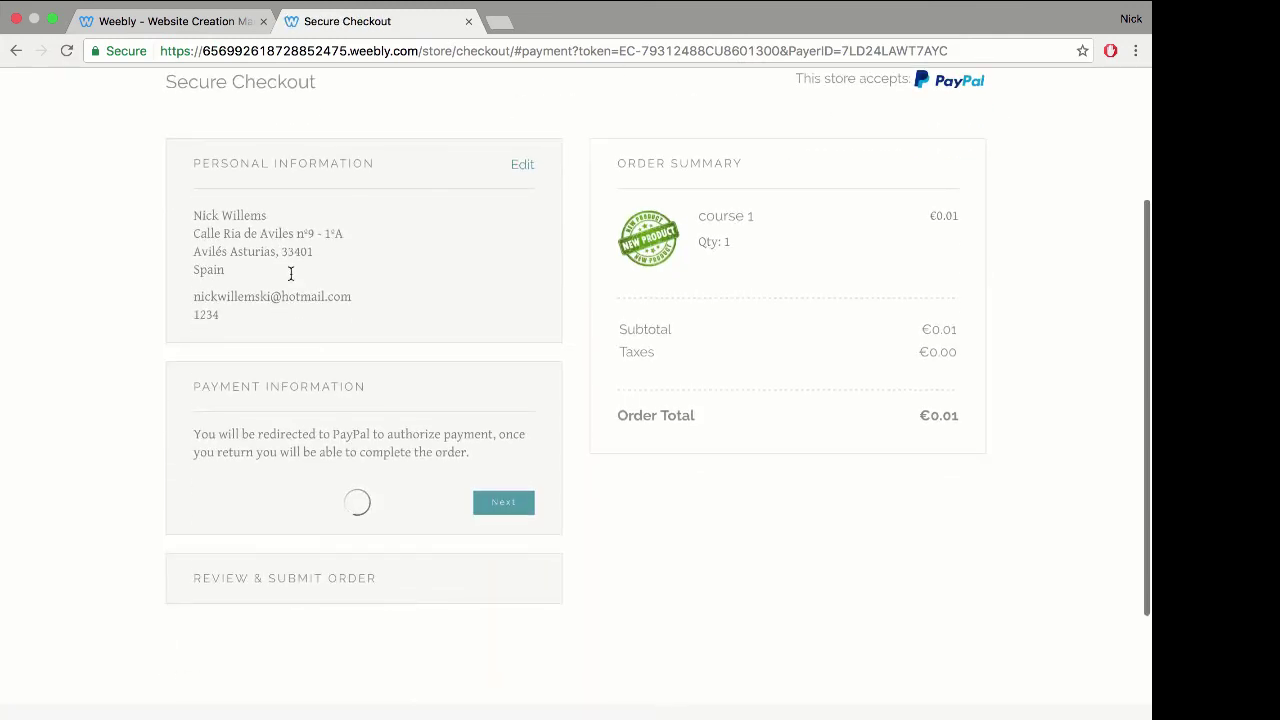
scroll(290, 273, down, 1)
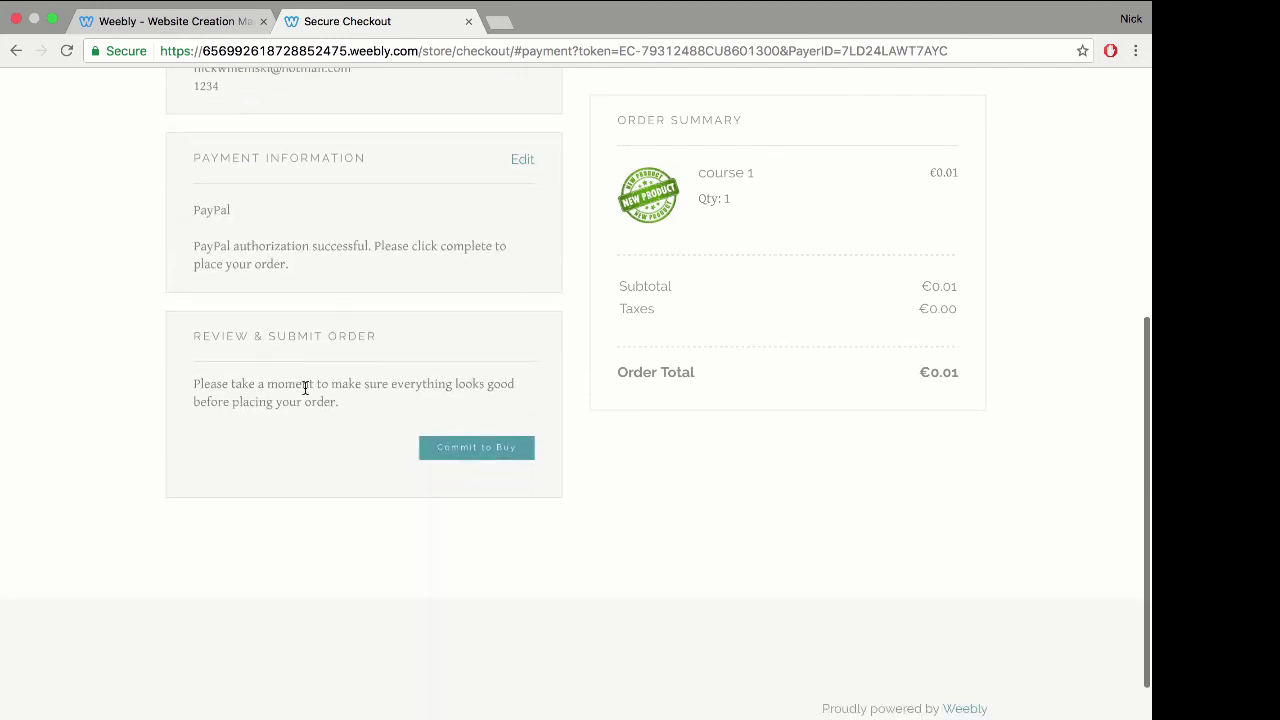
click(474, 449)
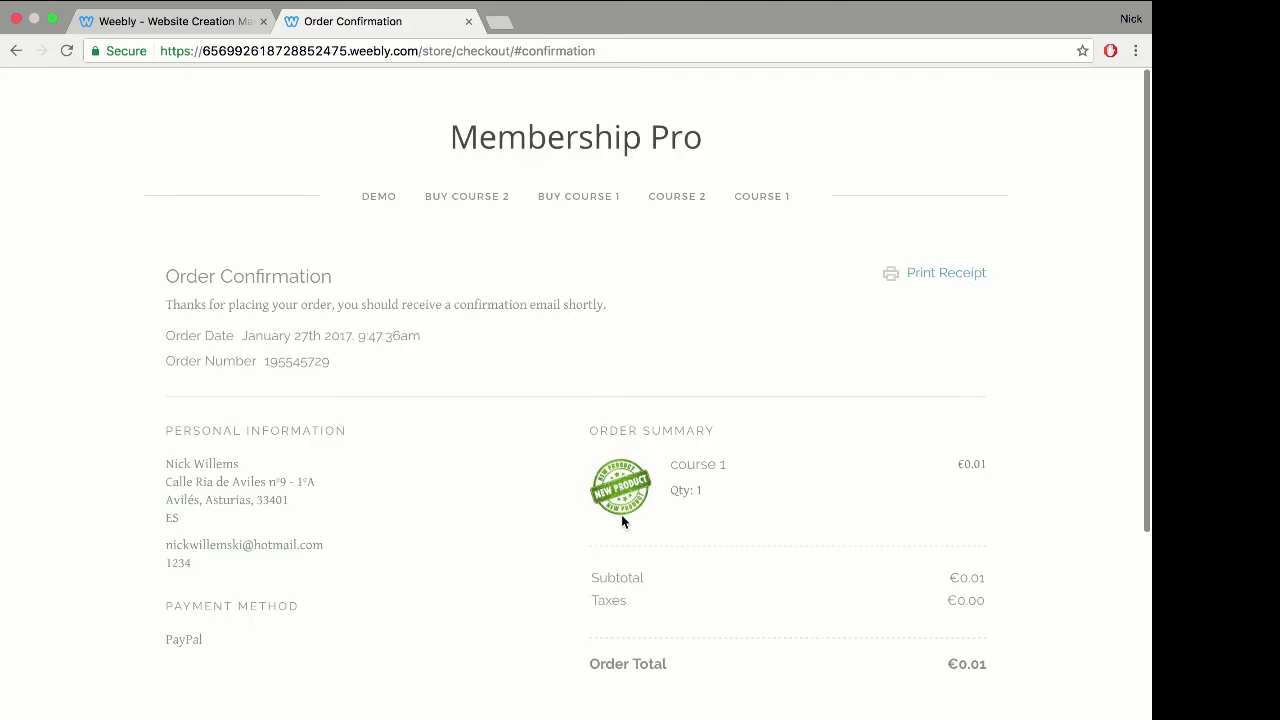
scroll(956, 323, down, 3)
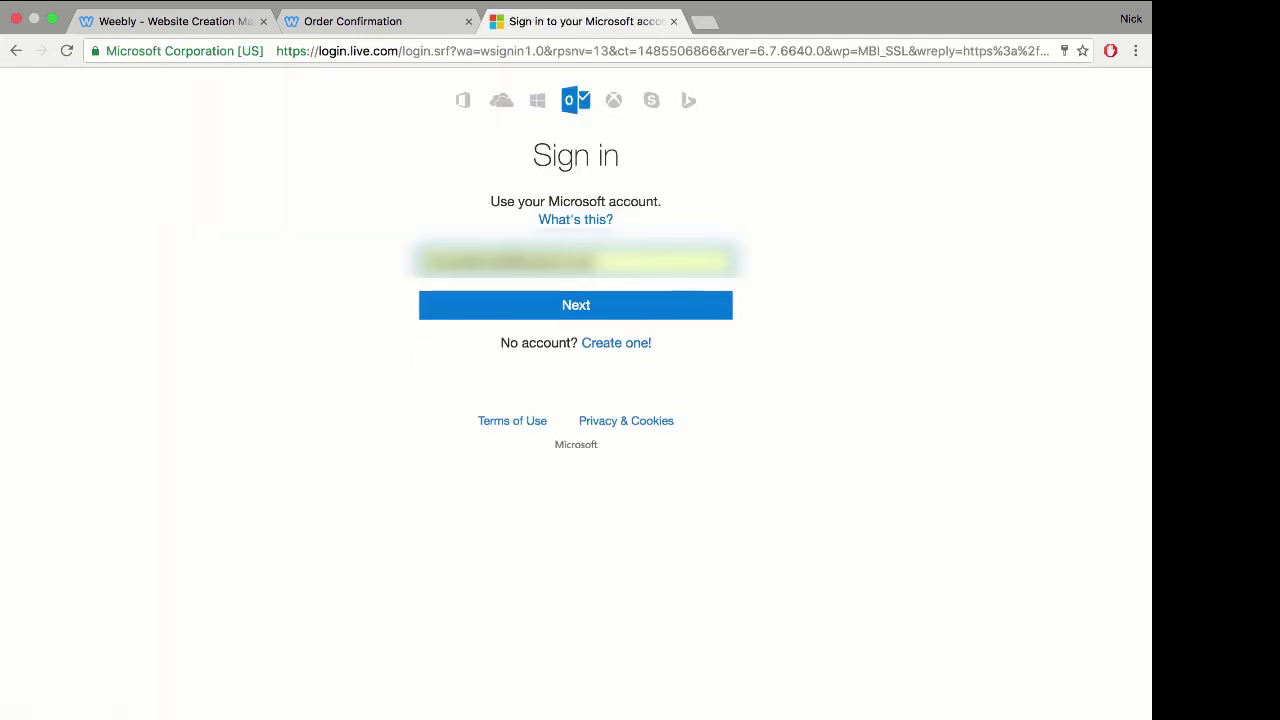
Step: Sign in to Outlook.com and open the Membership Pro welcome email
key(Return)
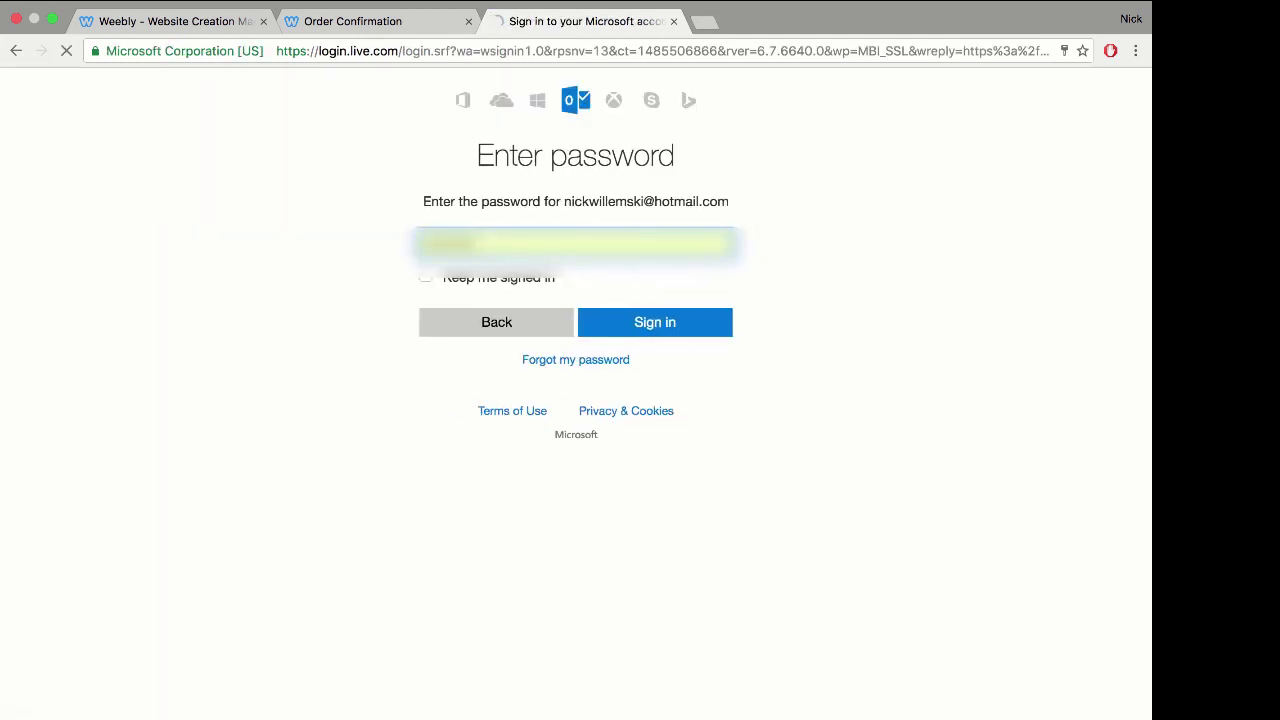
key(Return)
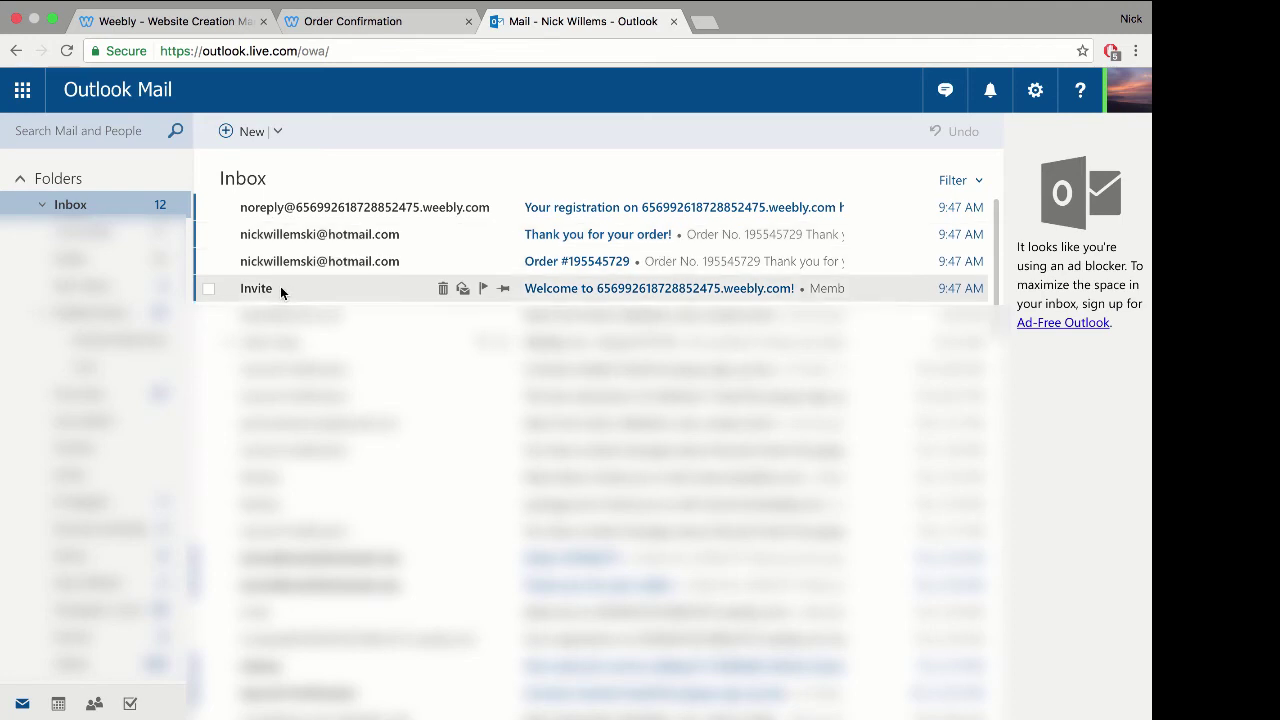
click(280, 288)
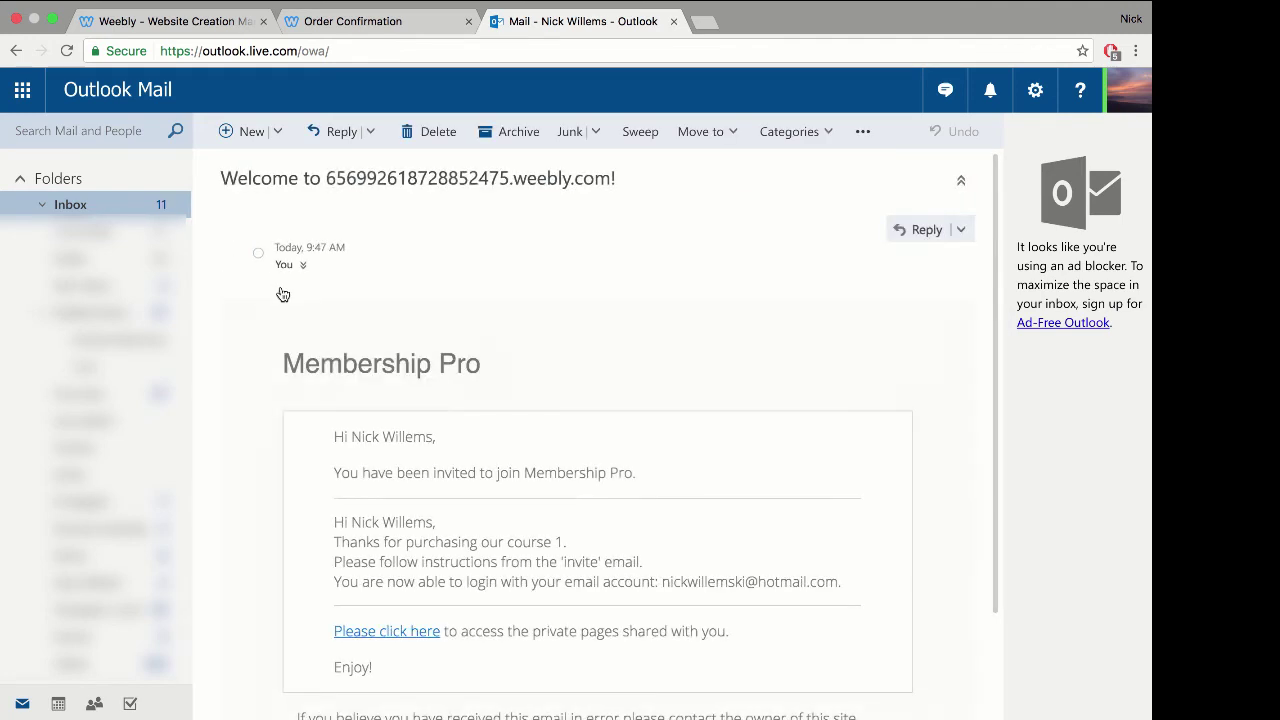
scroll(549, 354, down, 3)
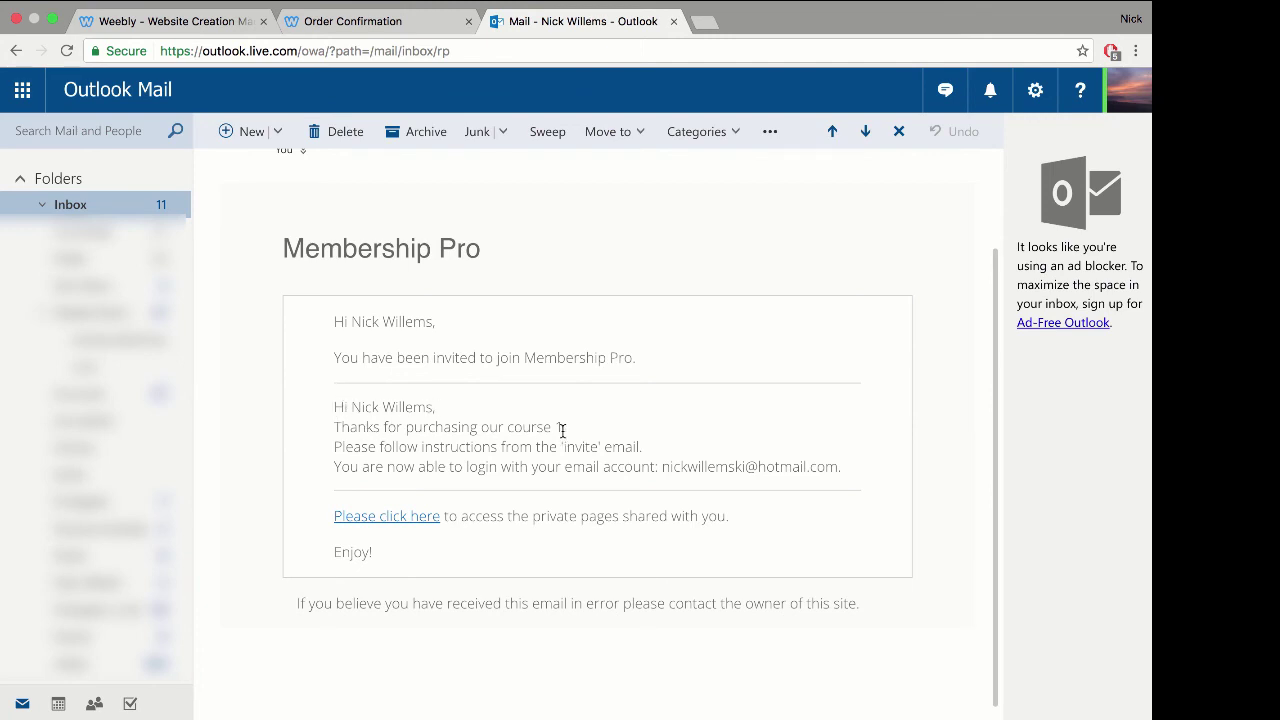
Step: Highlight course 1, the greeting name and the login email address in the message
drag(563, 428, 512, 428)
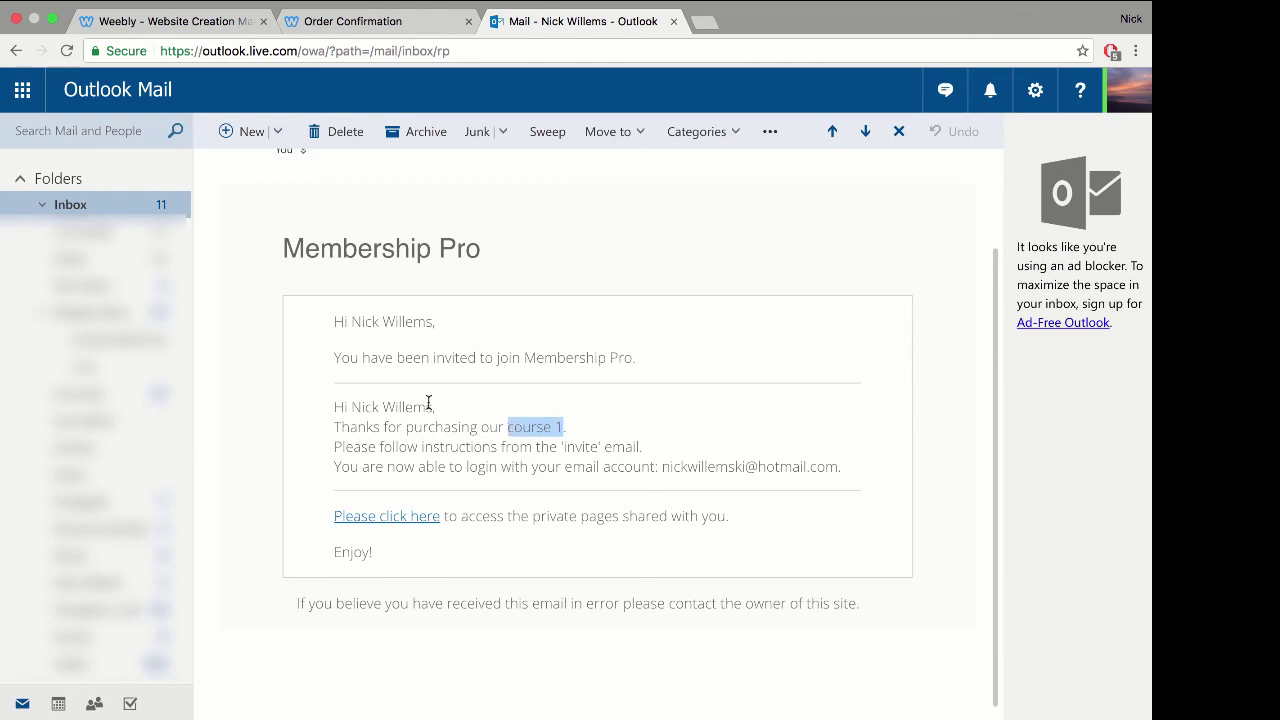
drag(429, 406, 359, 405)
click(386, 424)
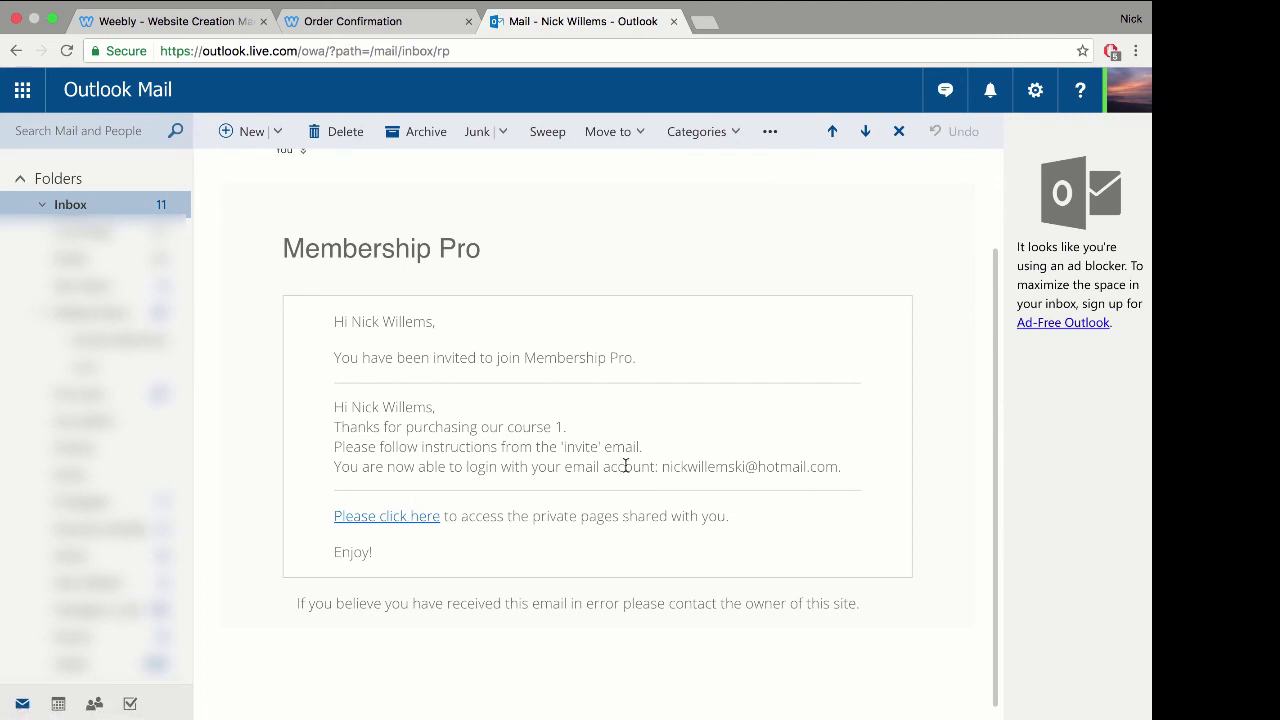
drag(662, 467, 838, 468)
click(787, 471)
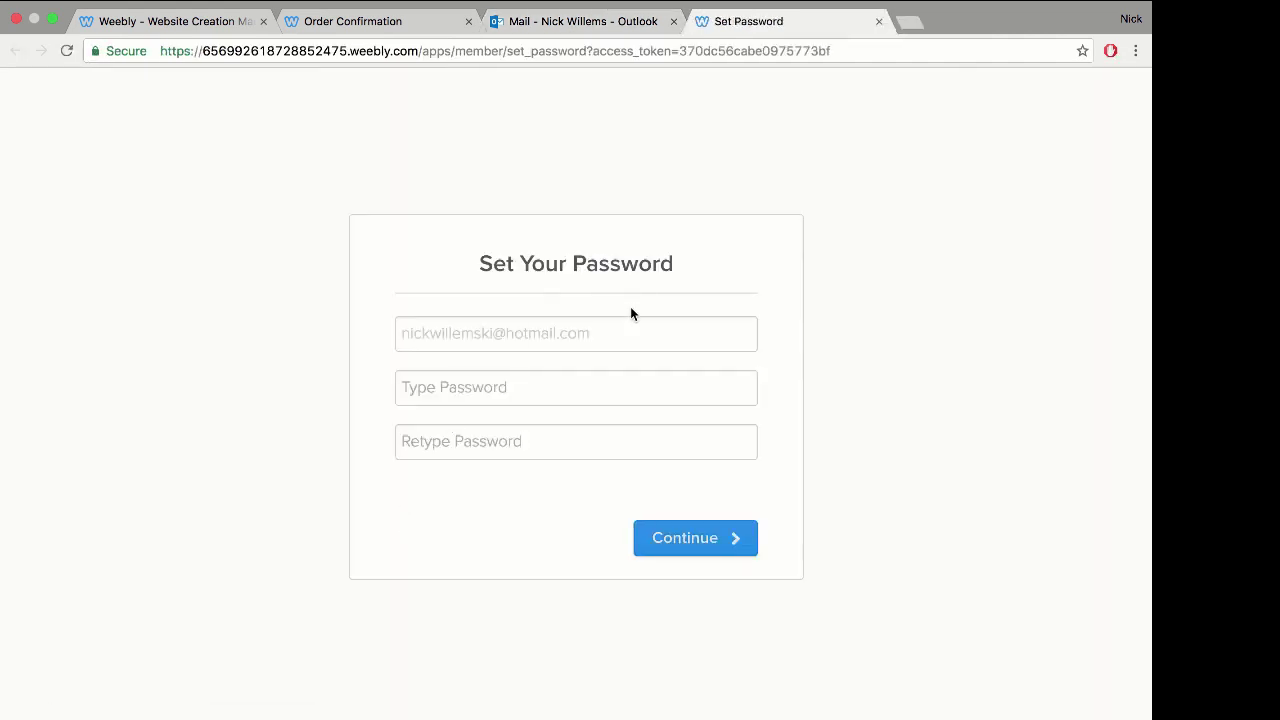
Step: Enter and confirm a new member password, then save it
click(467, 390)
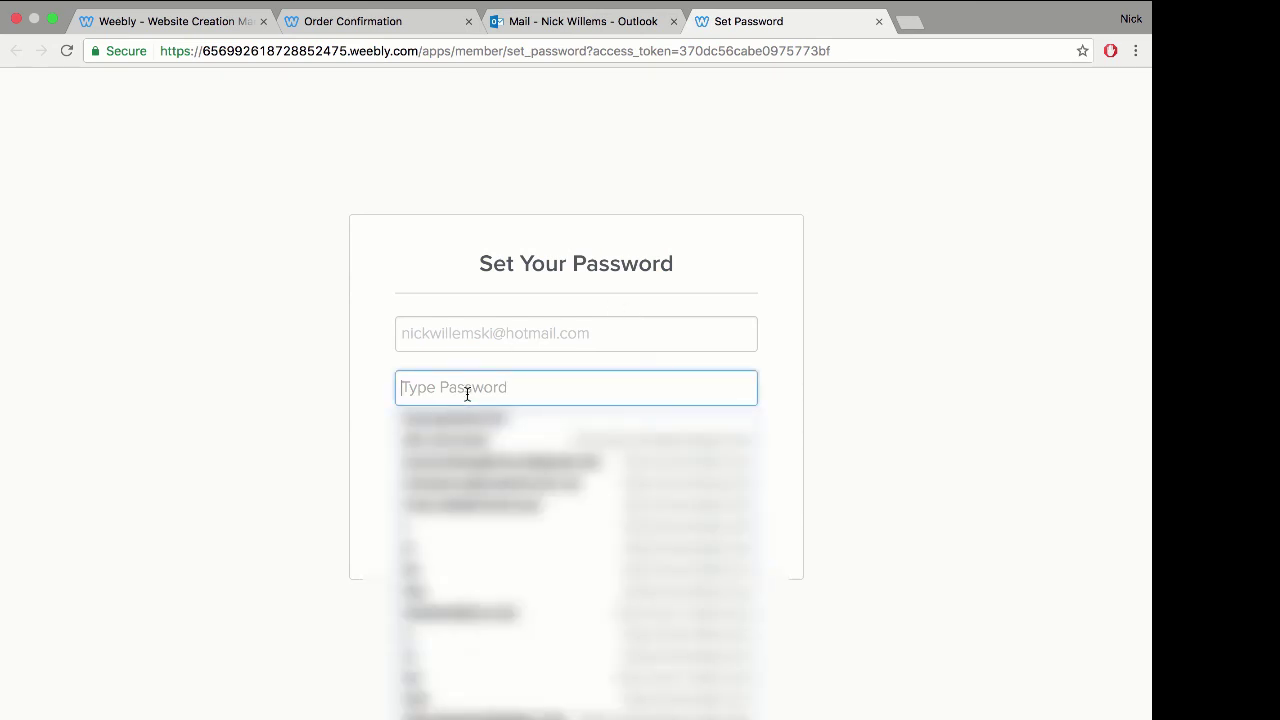
text(••••)
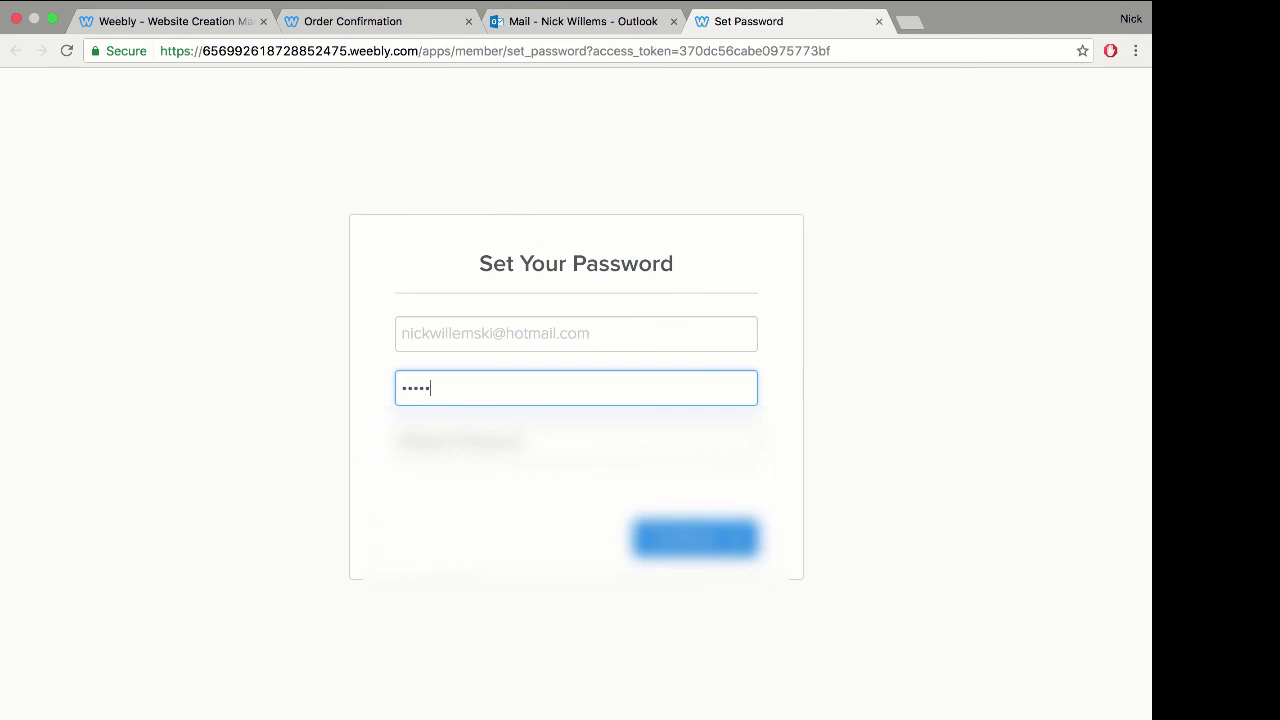
text(•••)
key(Tab)
text(•)
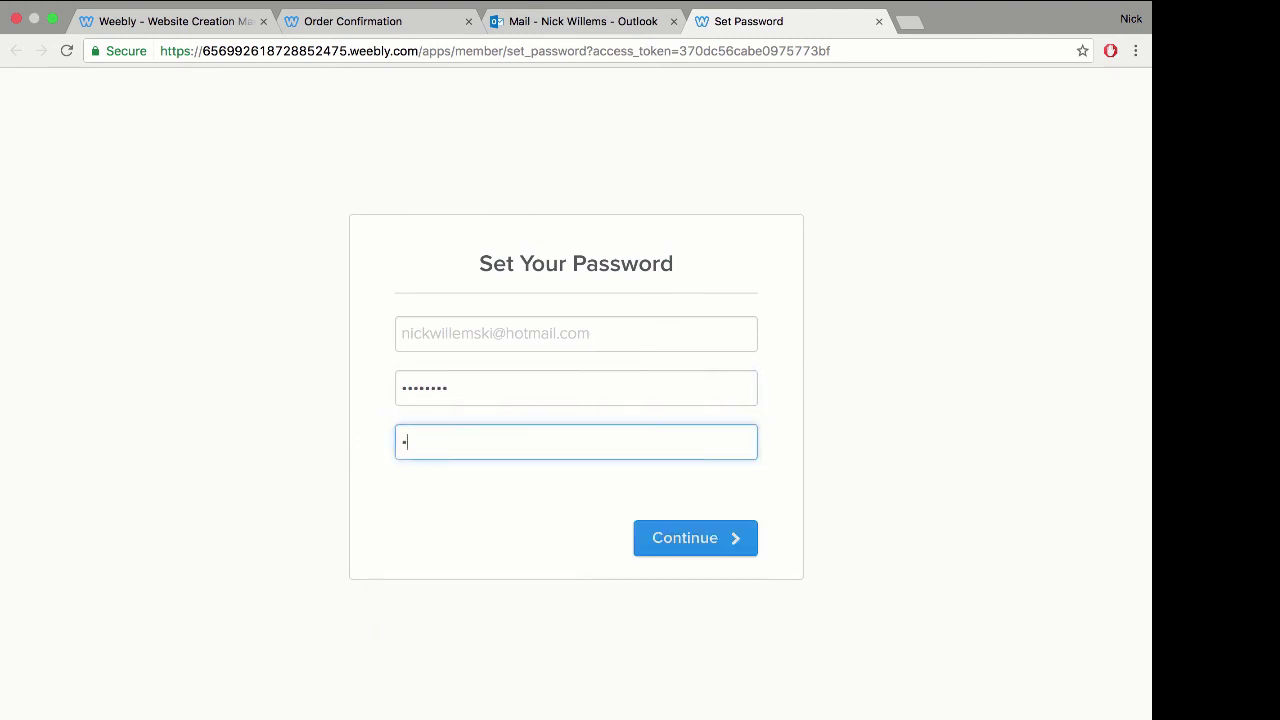
text(••••••)
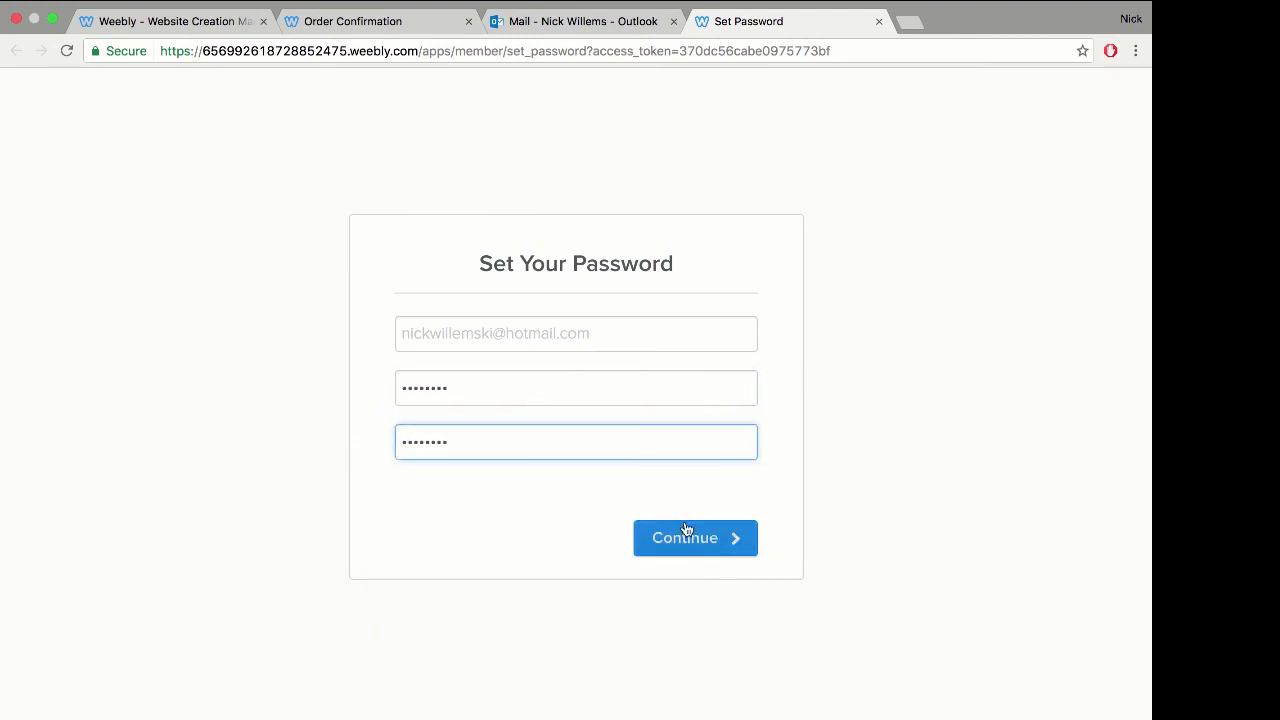
click(686, 535)
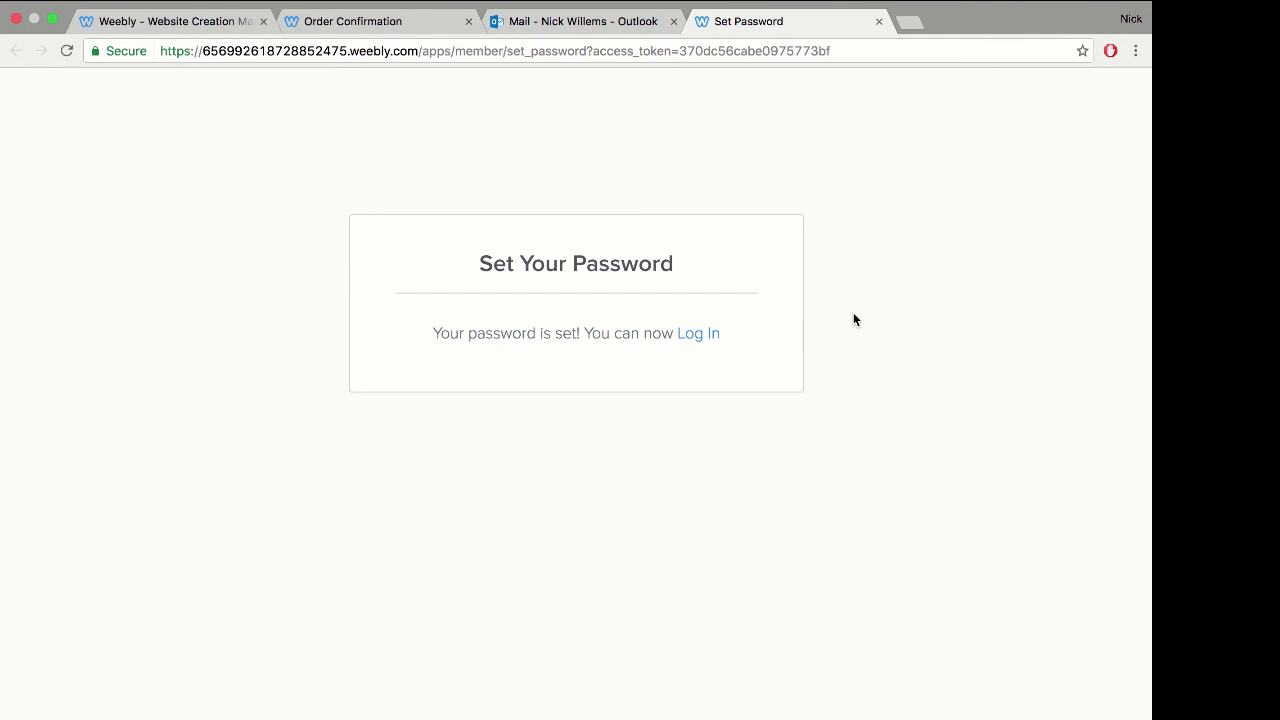
Step: Log in to the member account using the saved email and password
click(700, 336)
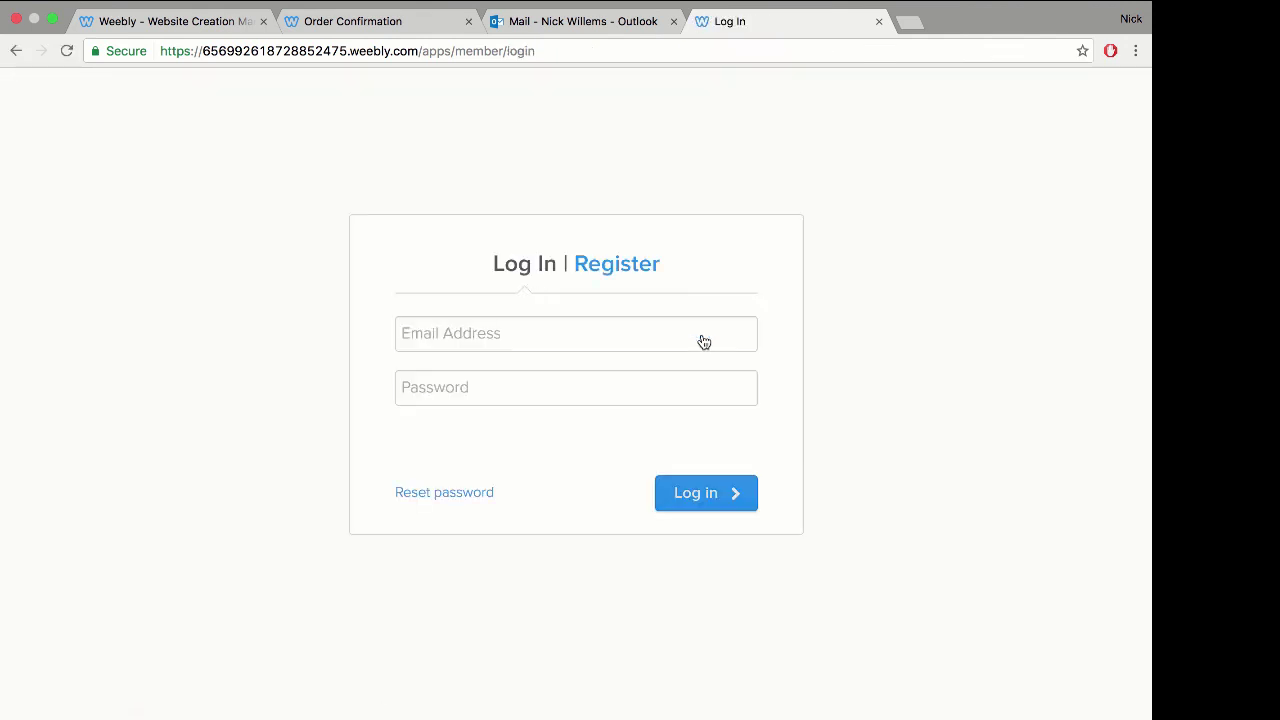
click(488, 327)
text(nick)
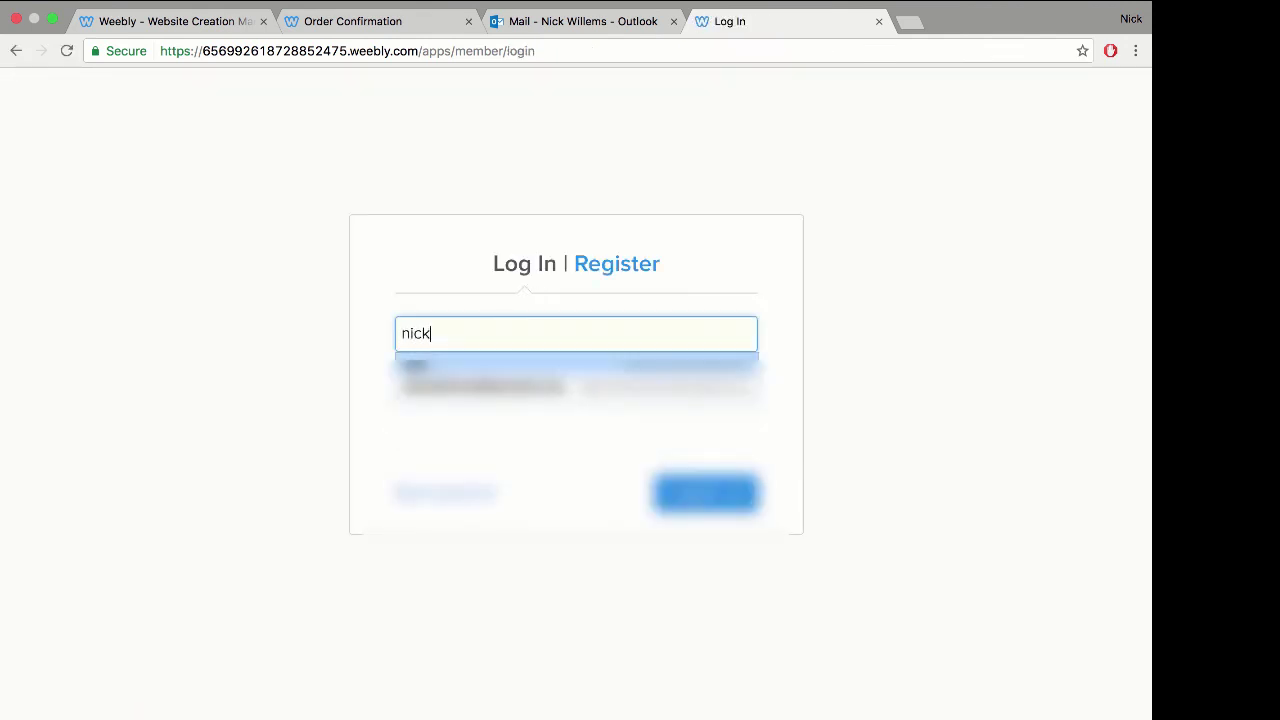
key(Down)
key(Return)
key(Tab)
text(•••••••)
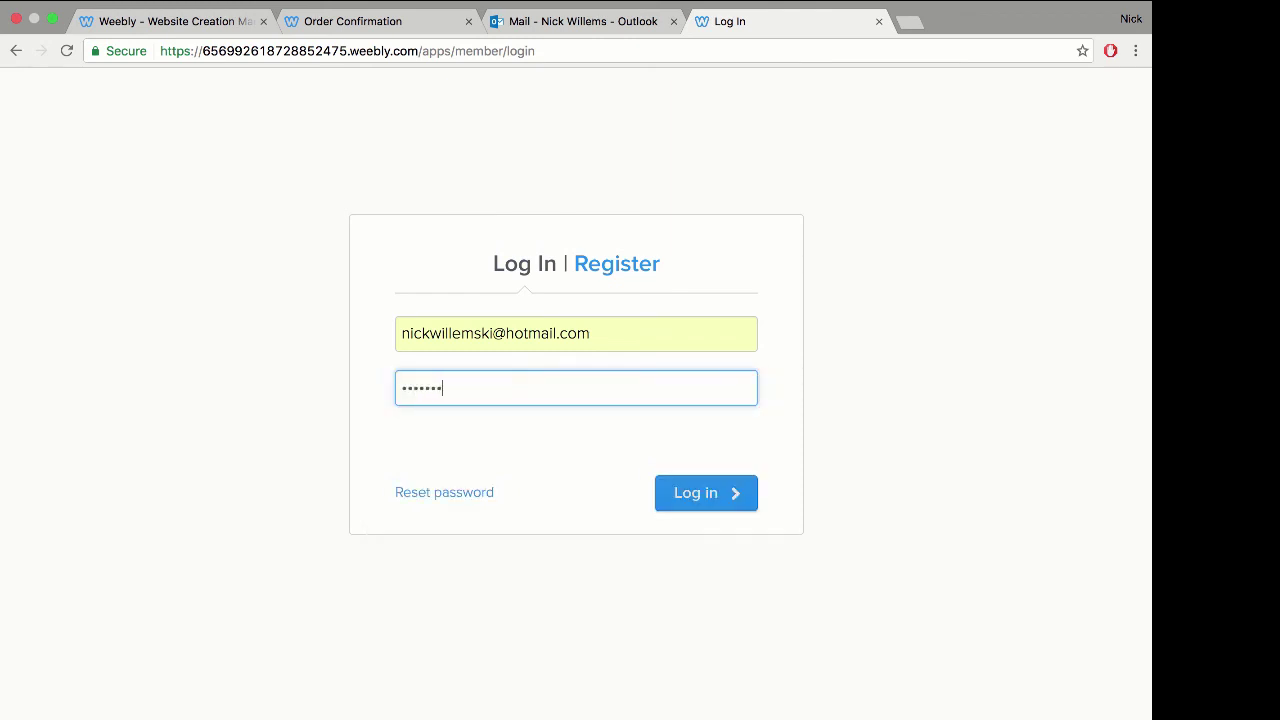
click(700, 492)
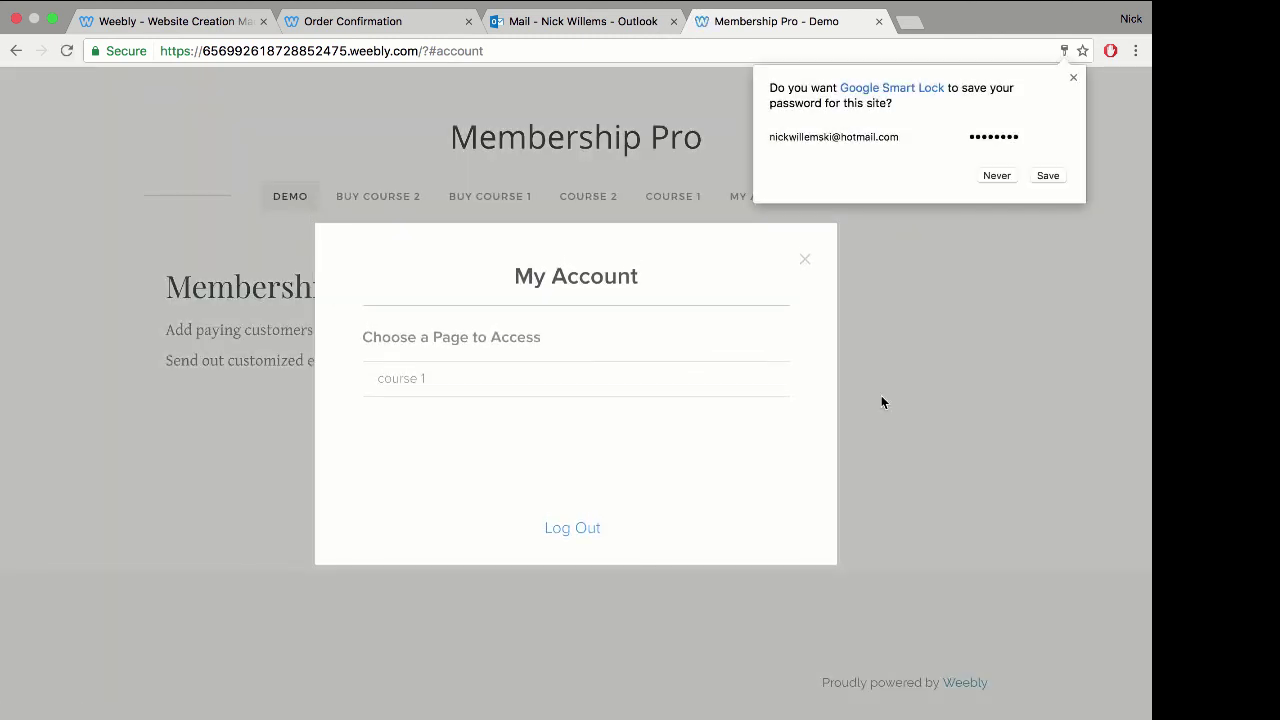
Step: Dismiss the save-password prompt and open the course 1 page from My Account
click(1074, 78)
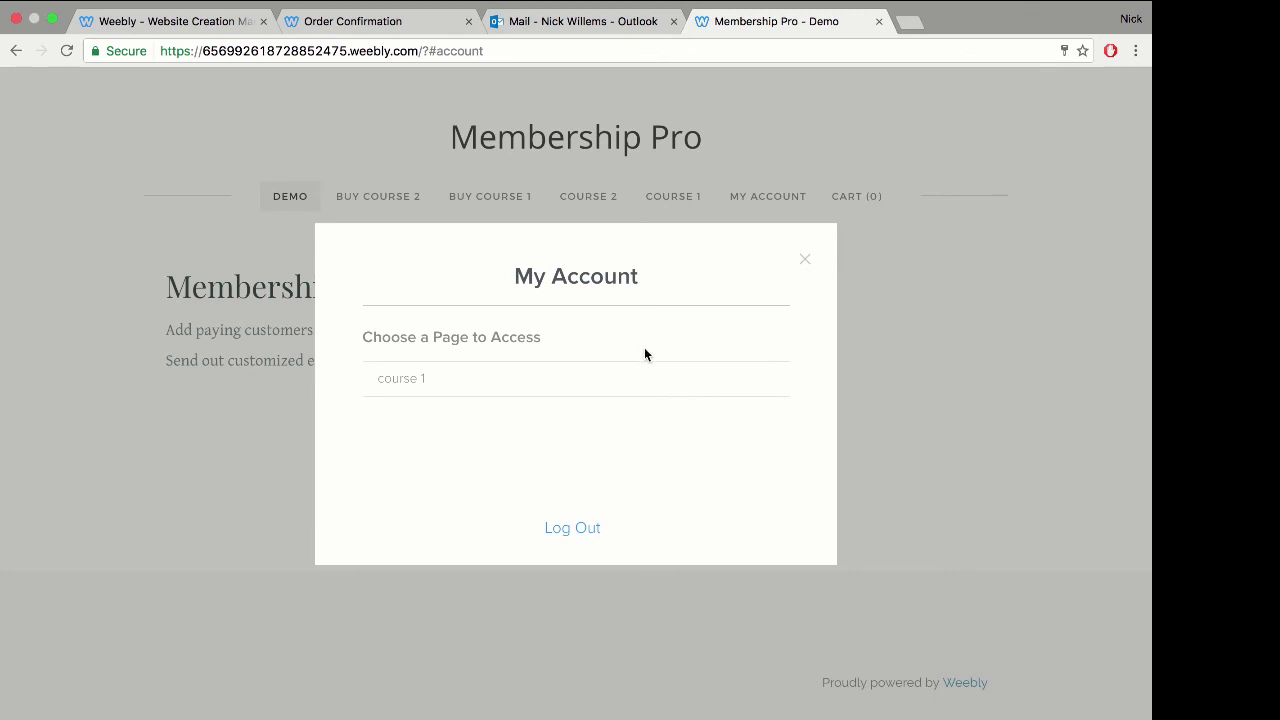
click(454, 397)
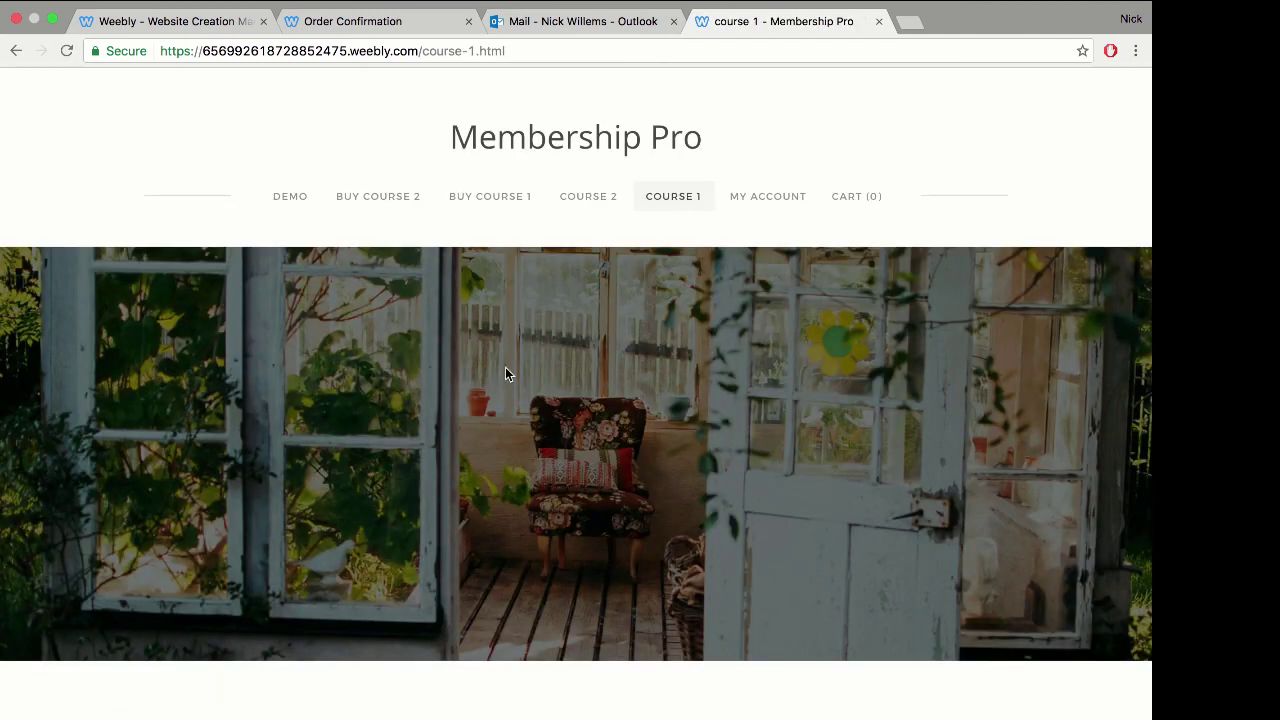
scroll(505, 374, down, 3)
scroll(505, 374, up, 3)
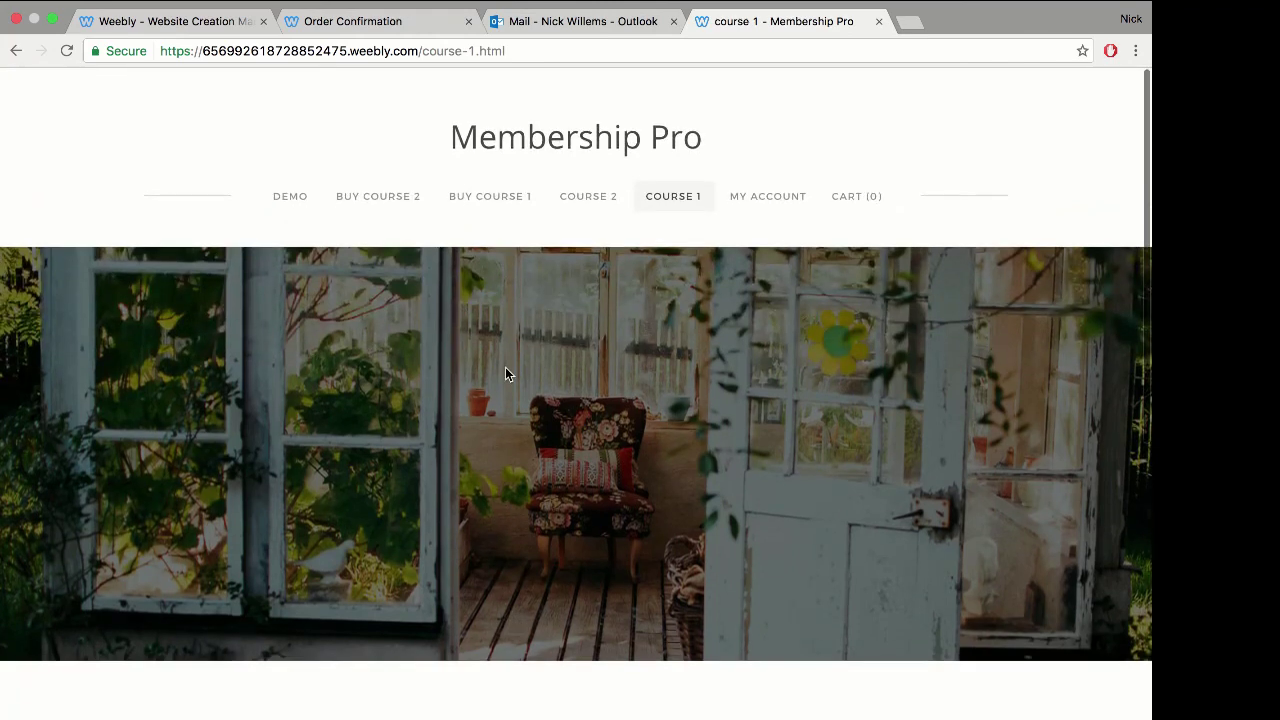
Step: Try COURSE 2, close the Access Denied message, and return to COURSE 1
click(589, 203)
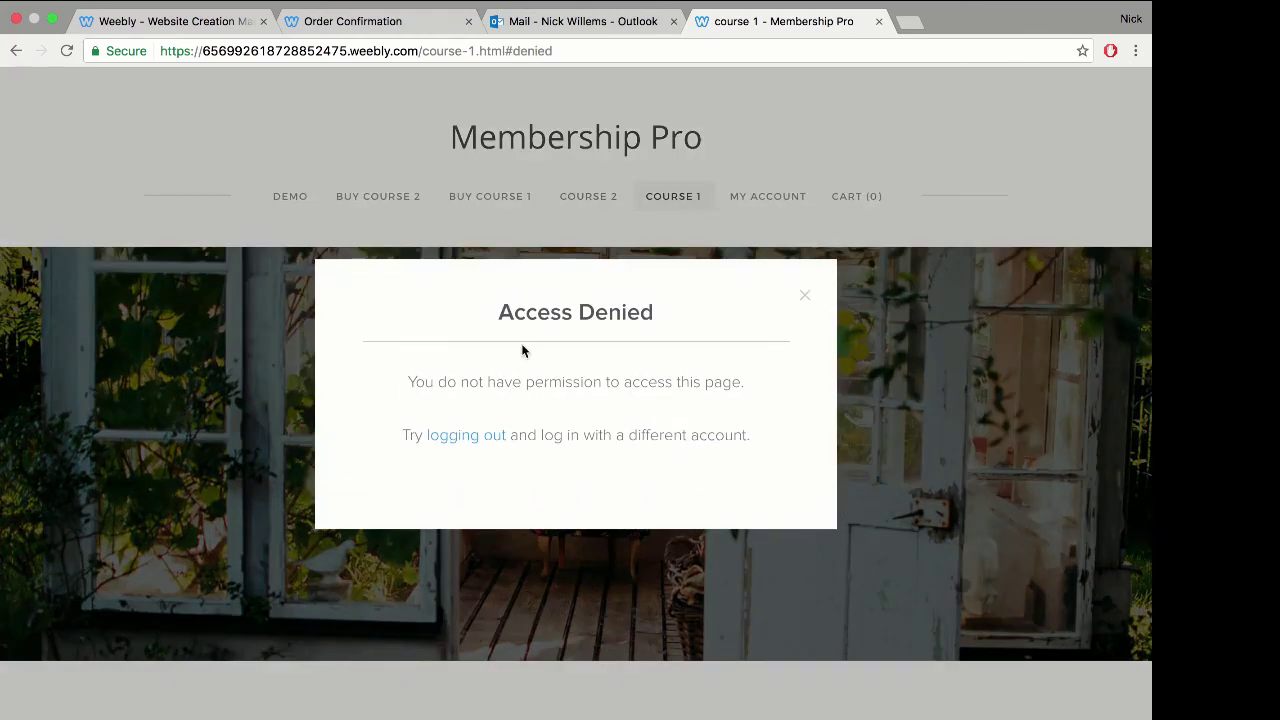
click(805, 298)
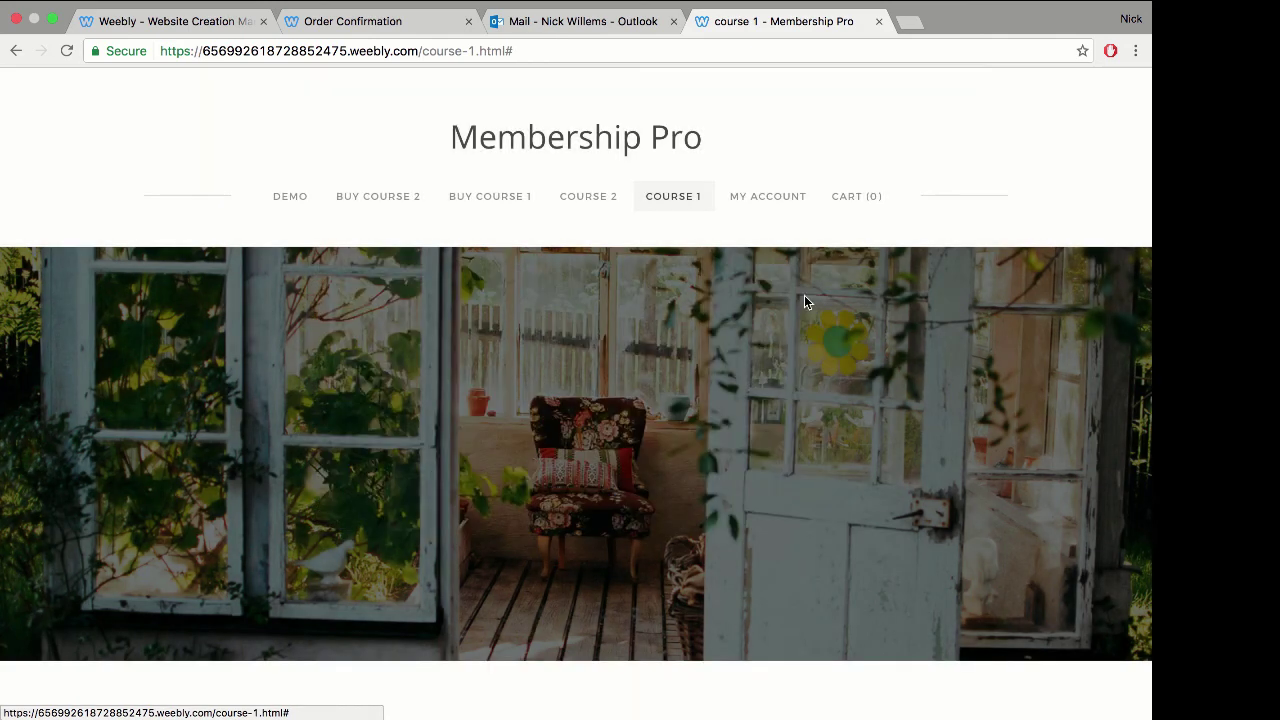
click(678, 201)
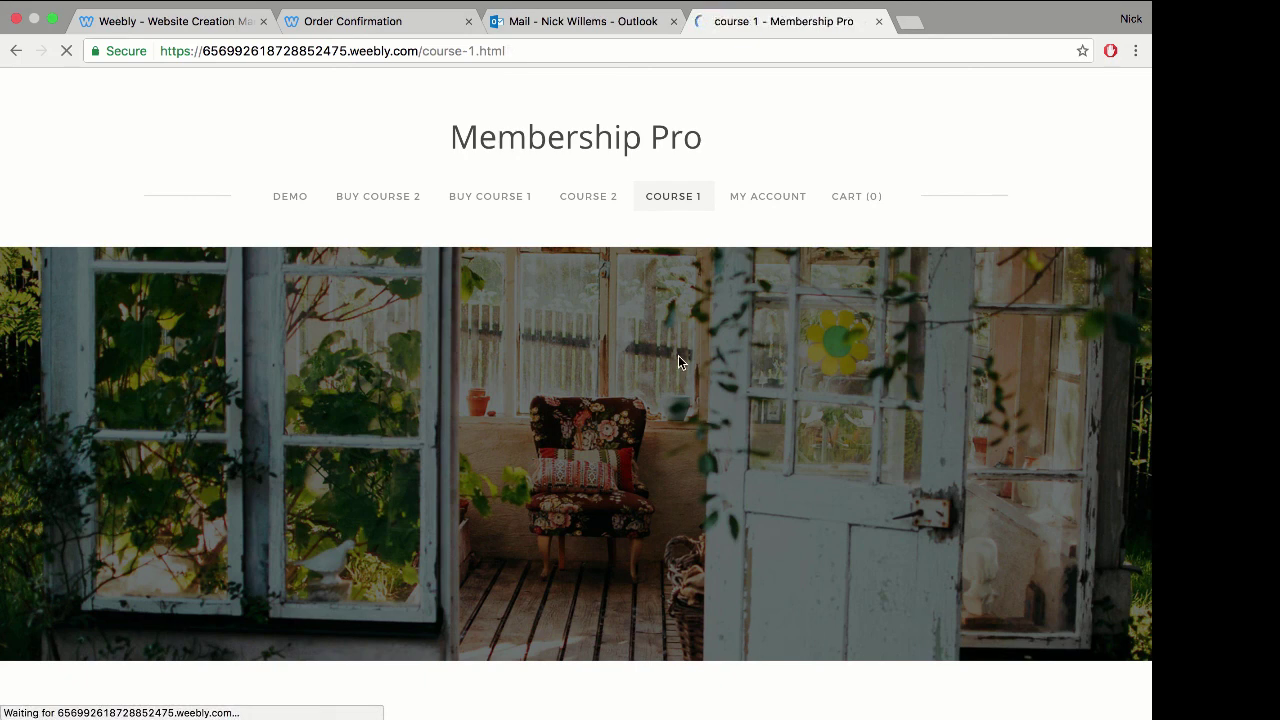
Step: In the Weebly editor, show Settings > Members to see the accepted member in course 1 - group
click(180, 30)
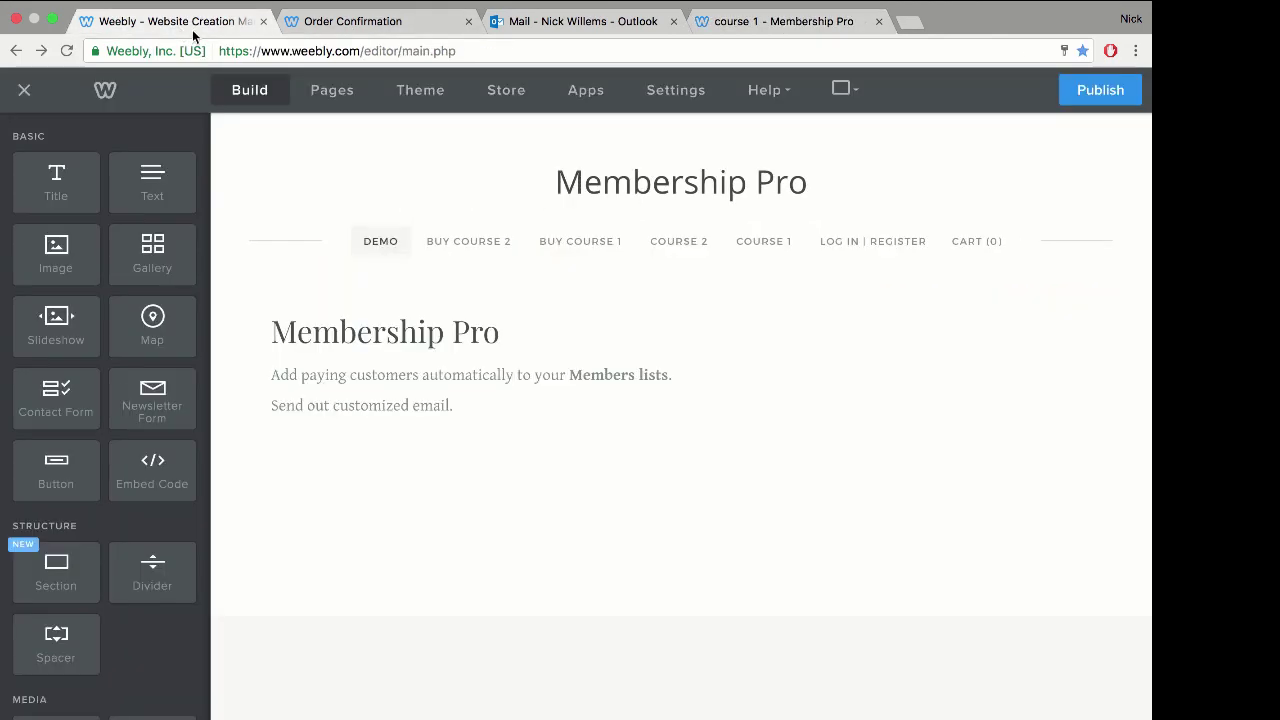
click(660, 96)
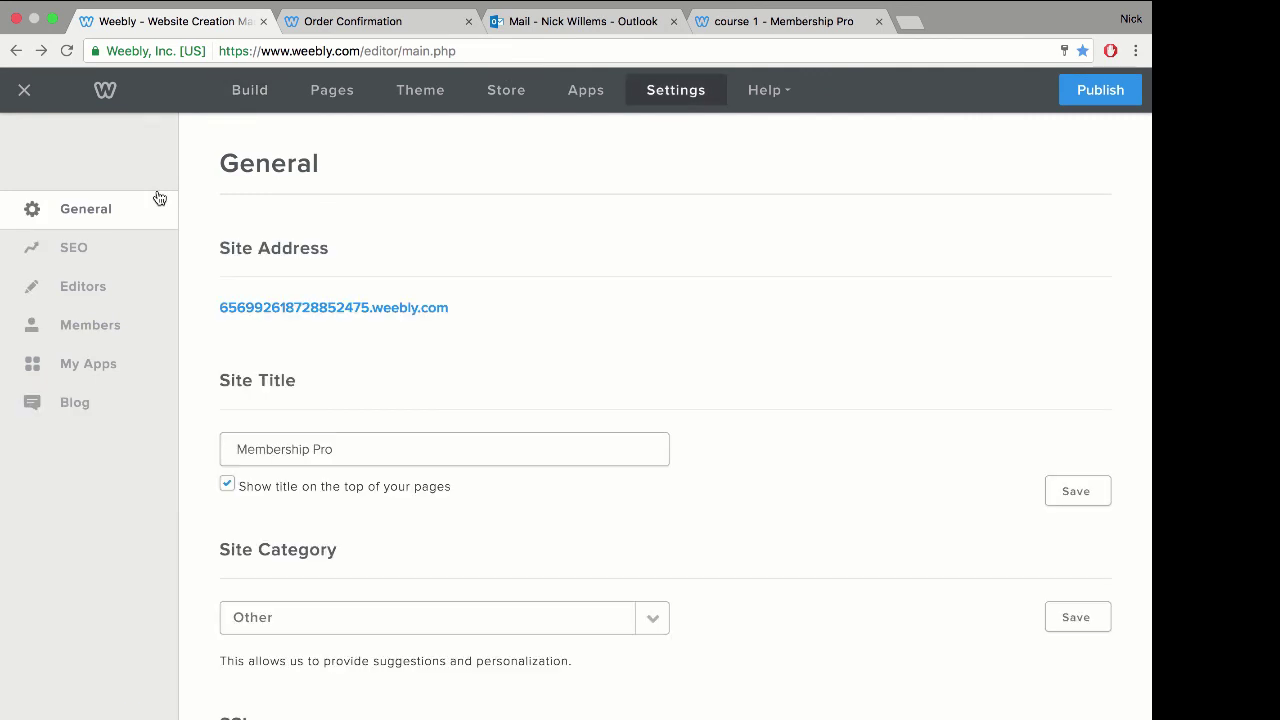
click(95, 325)
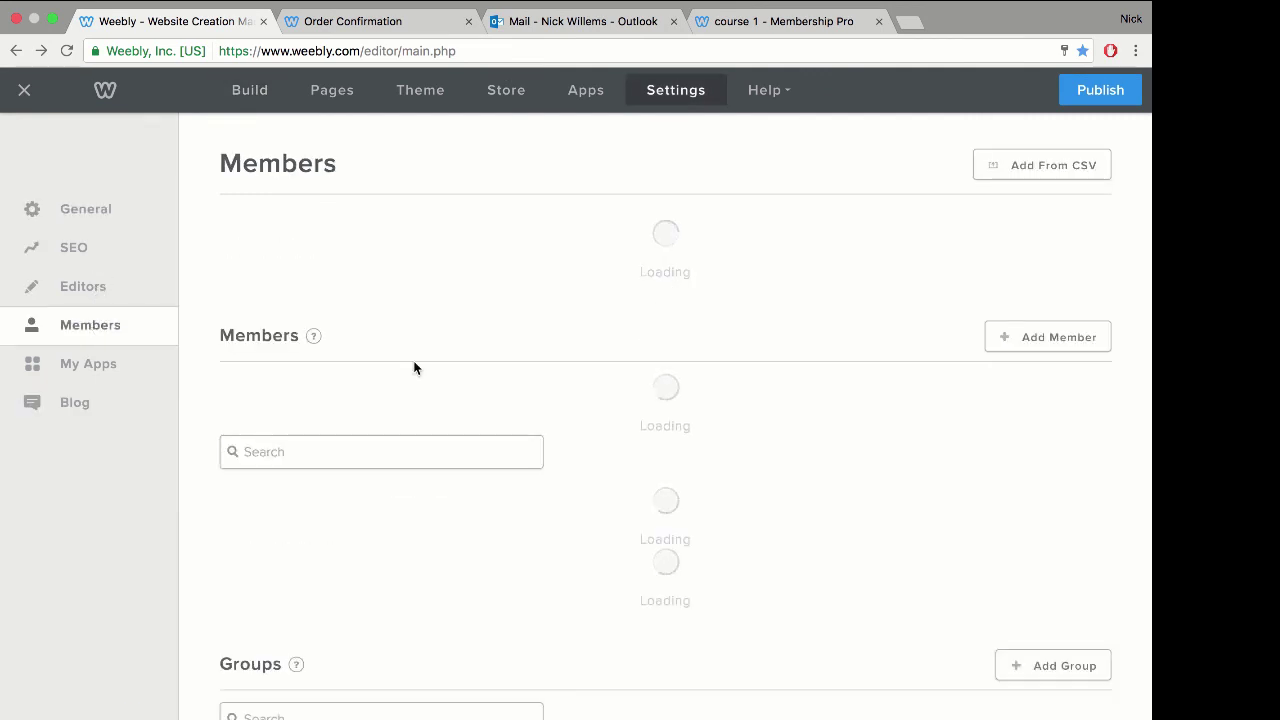
scroll(600, 306, down, 3)
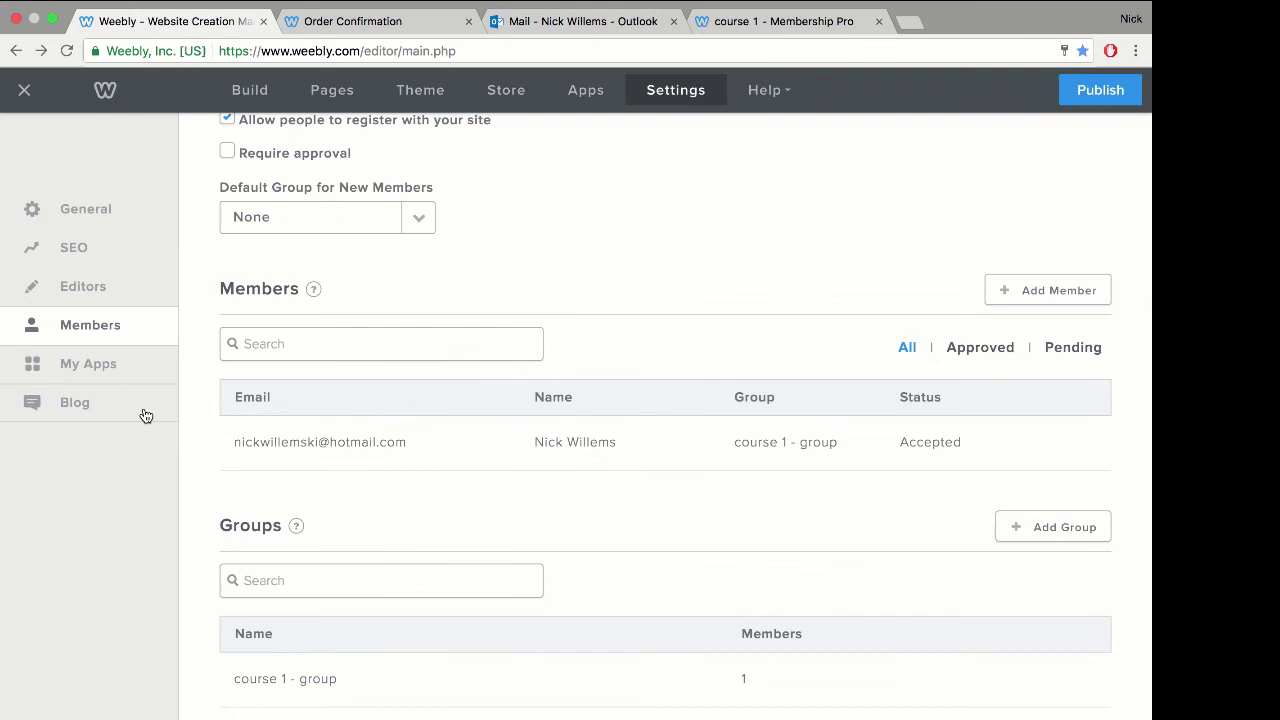